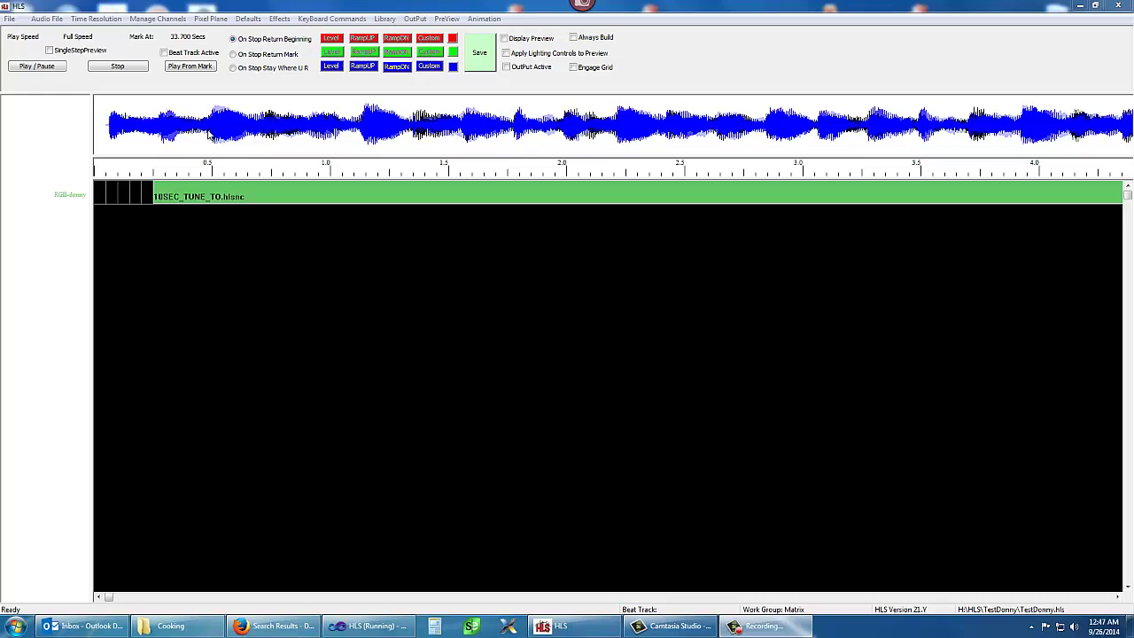
# - Try the right-channel-only waveform view, then switch back to showing only the left channel
pyautogui.click(45, 19)
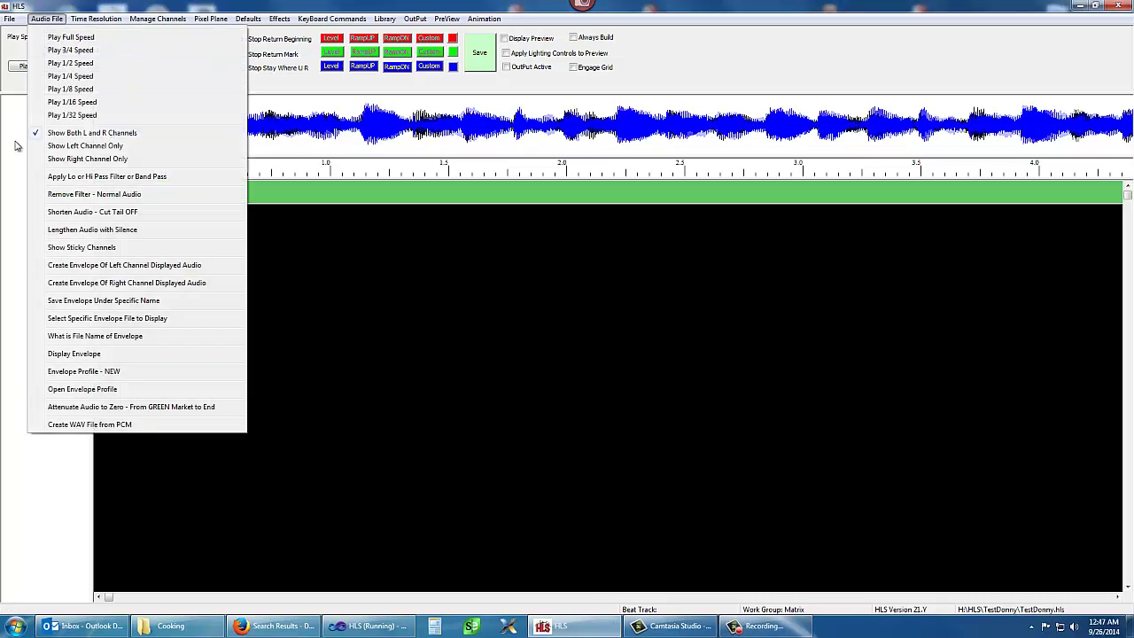
pyautogui.click(112, 147)
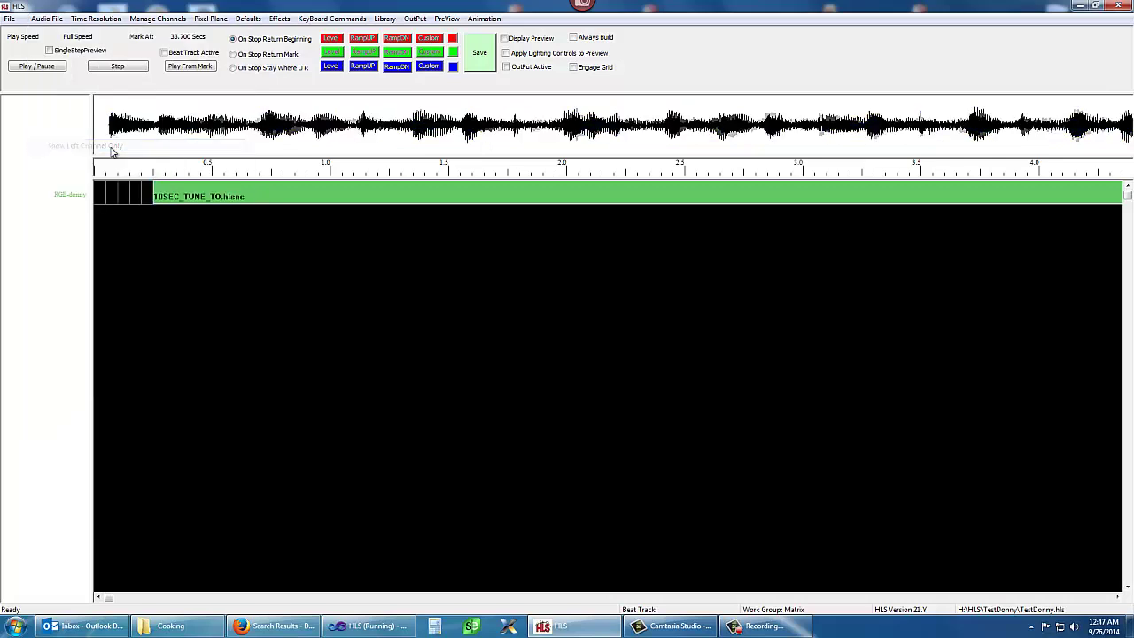
pyautogui.click(46, 18)
pyautogui.click(85, 160)
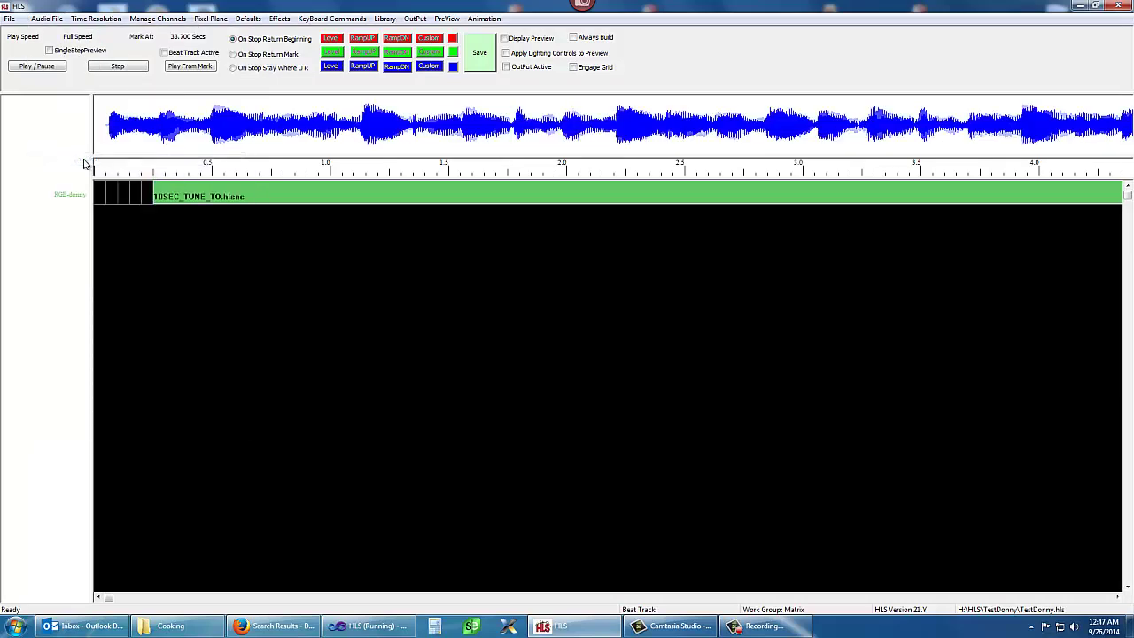
pyautogui.click(48, 21)
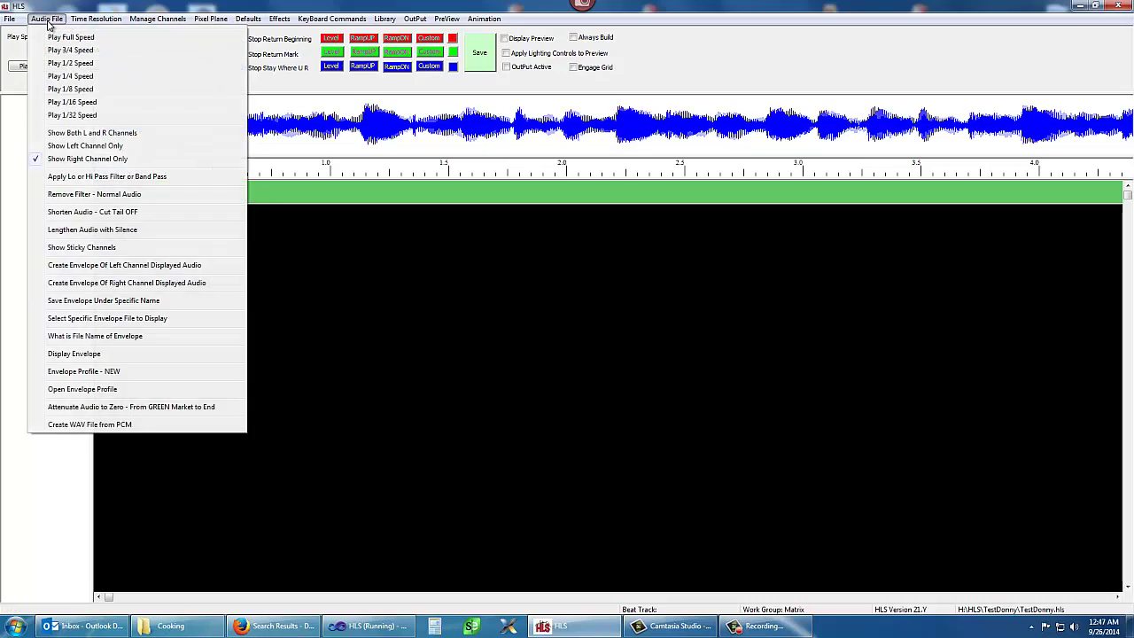
pyautogui.click(85, 146)
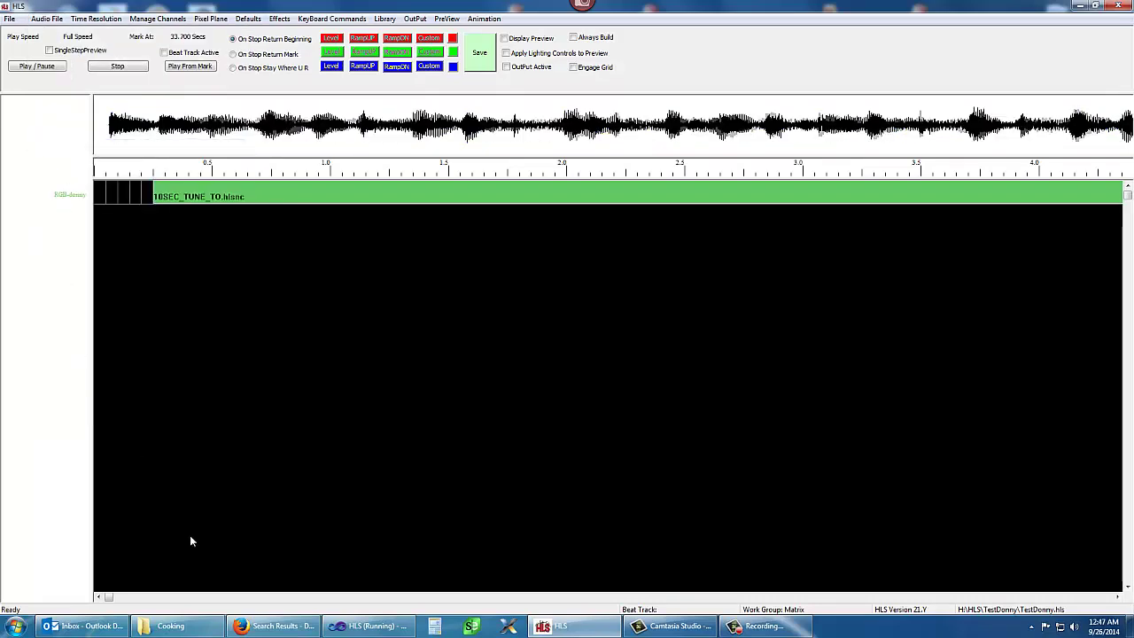
# - Play the song from the 33.700 s mark, then stop playback
pyautogui.moveTo(110, 600); pyautogui.dragTo(283, 618)
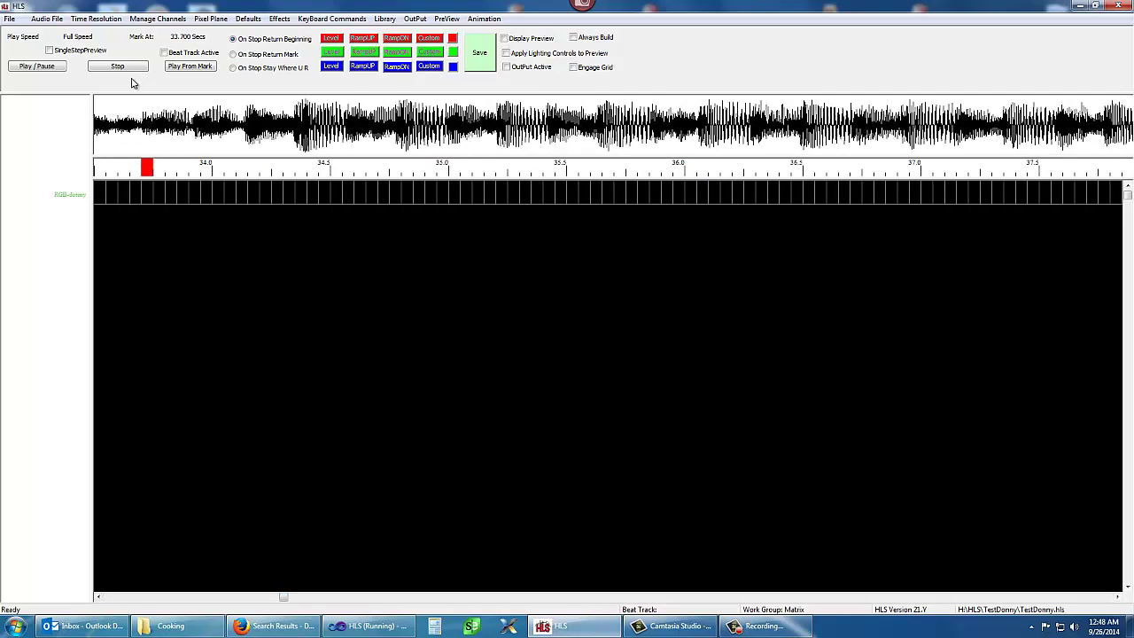
pyautogui.click(190, 67)
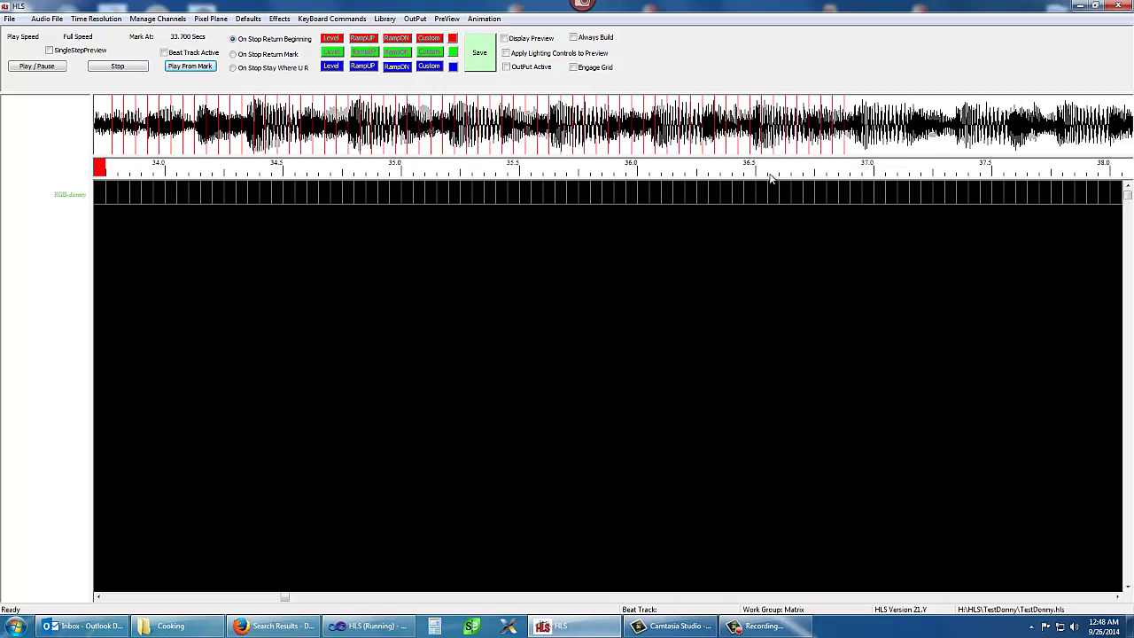
pyautogui.click(113, 67)
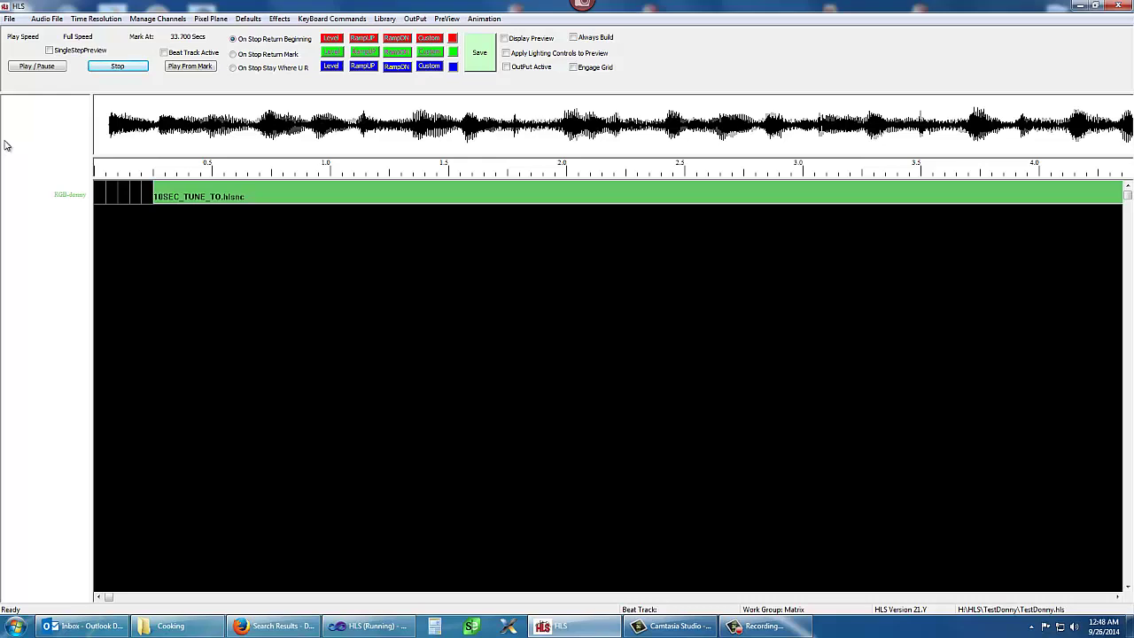
# - Add 2 raw channels named Beat (Beat_0001, Beat_0002) and mark Beat_0001 as background
pyautogui.click(159, 20)
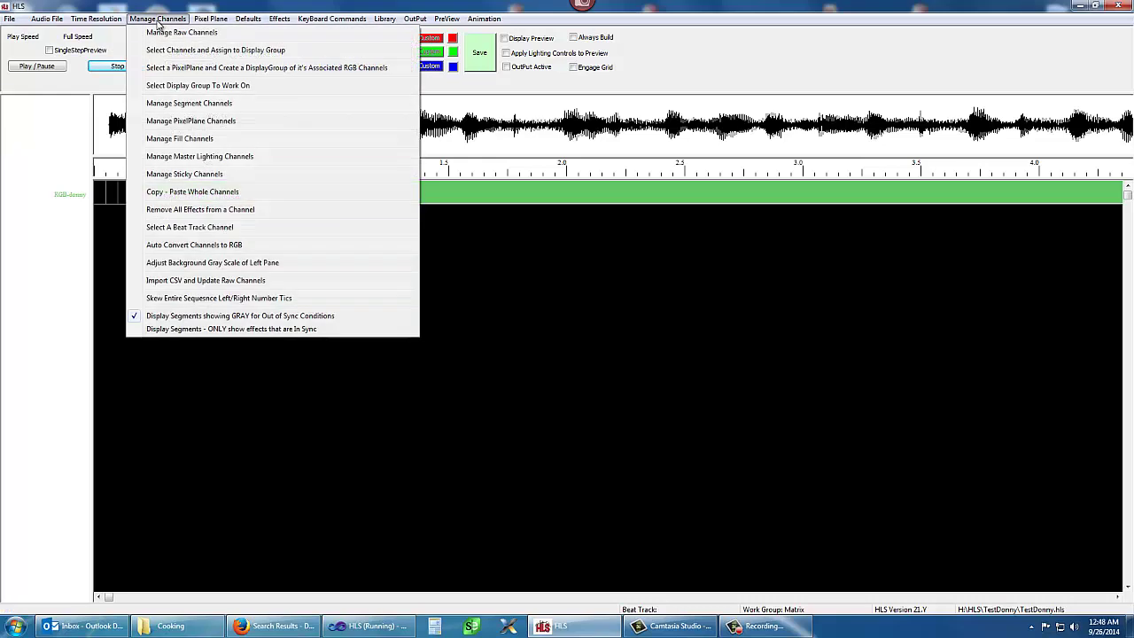
pyautogui.click(169, 33)
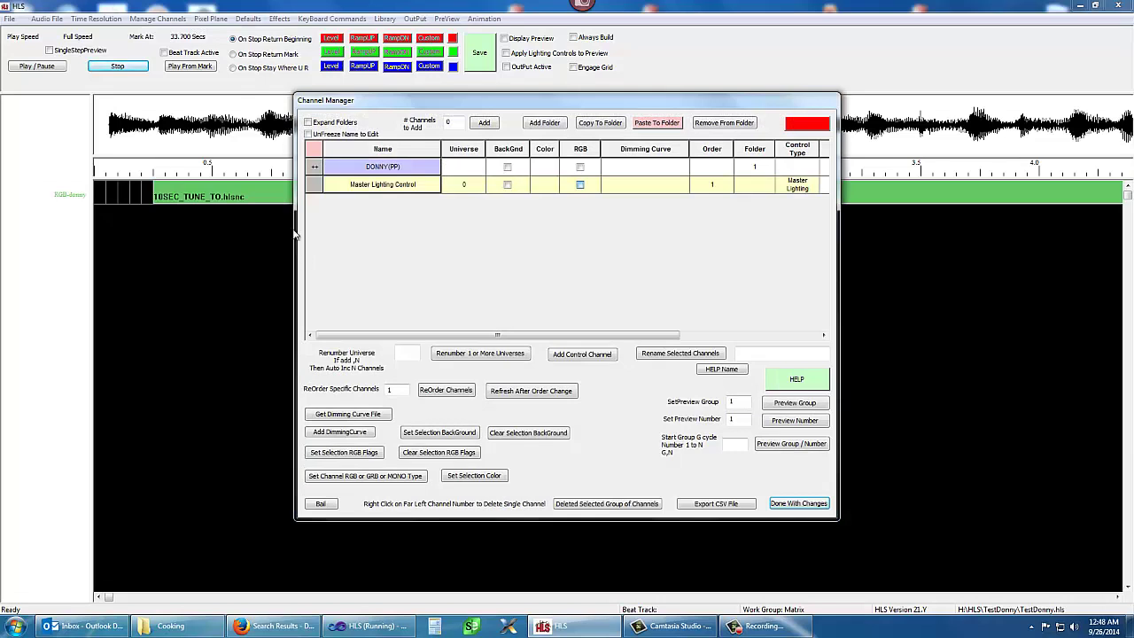
pyautogui.doubleClick(452, 123)
pyautogui.write('2')
pyautogui.click(485, 123)
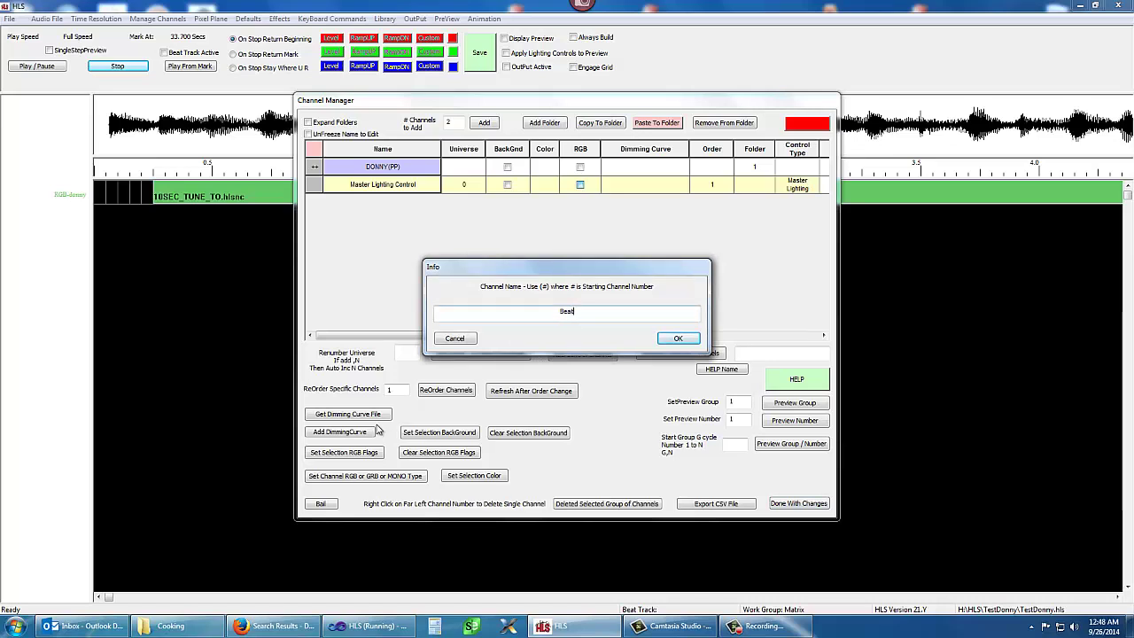
pyautogui.click(678, 338)
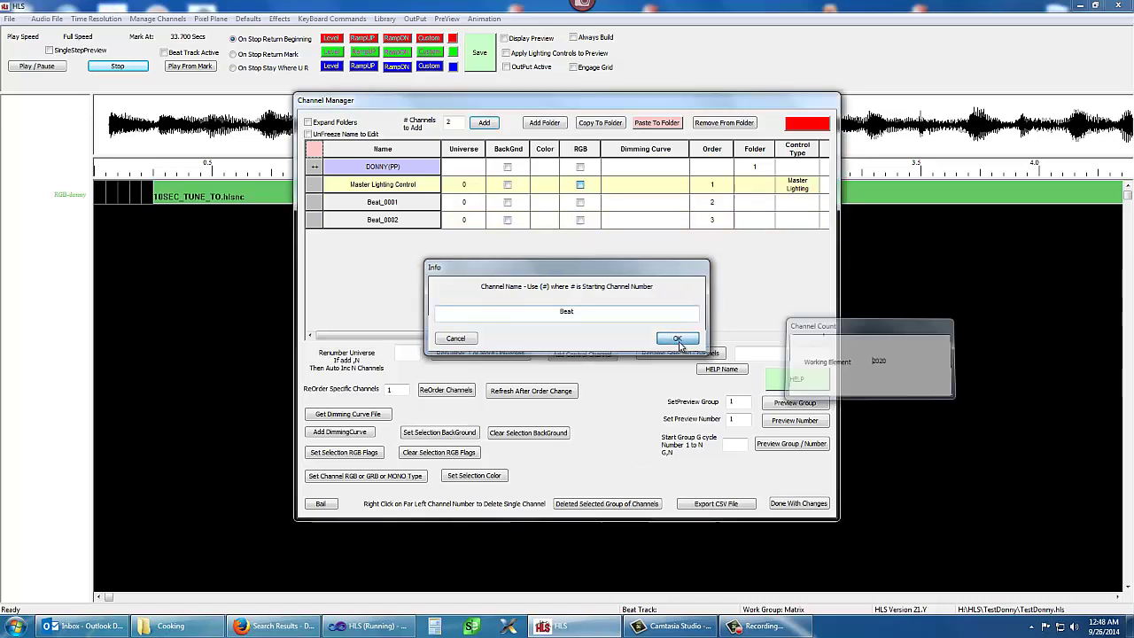
pyautogui.click(508, 203)
# - Close the channel manager and choose the Matrix work group for channel assignment
pyautogui.click(793, 504)
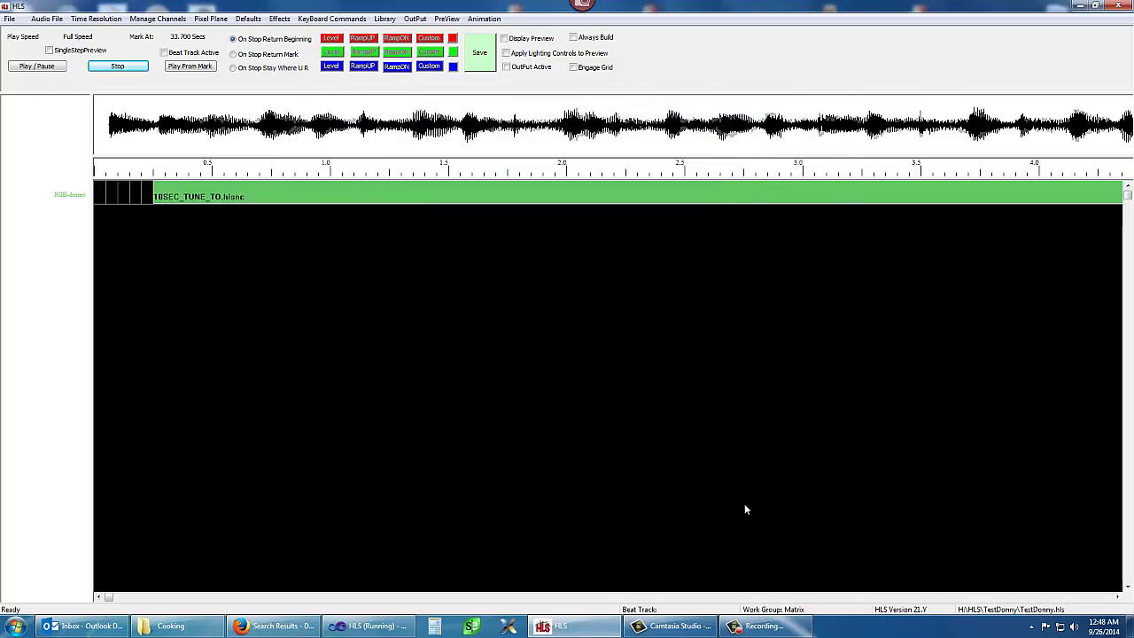
pyautogui.click(147, 18)
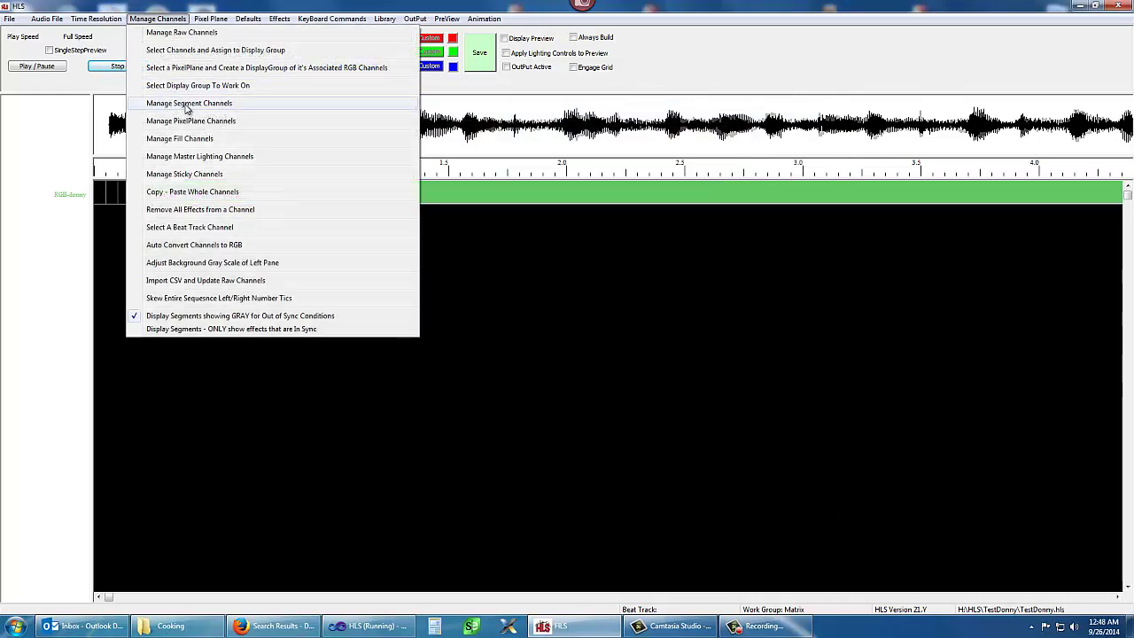
pyautogui.click(185, 50)
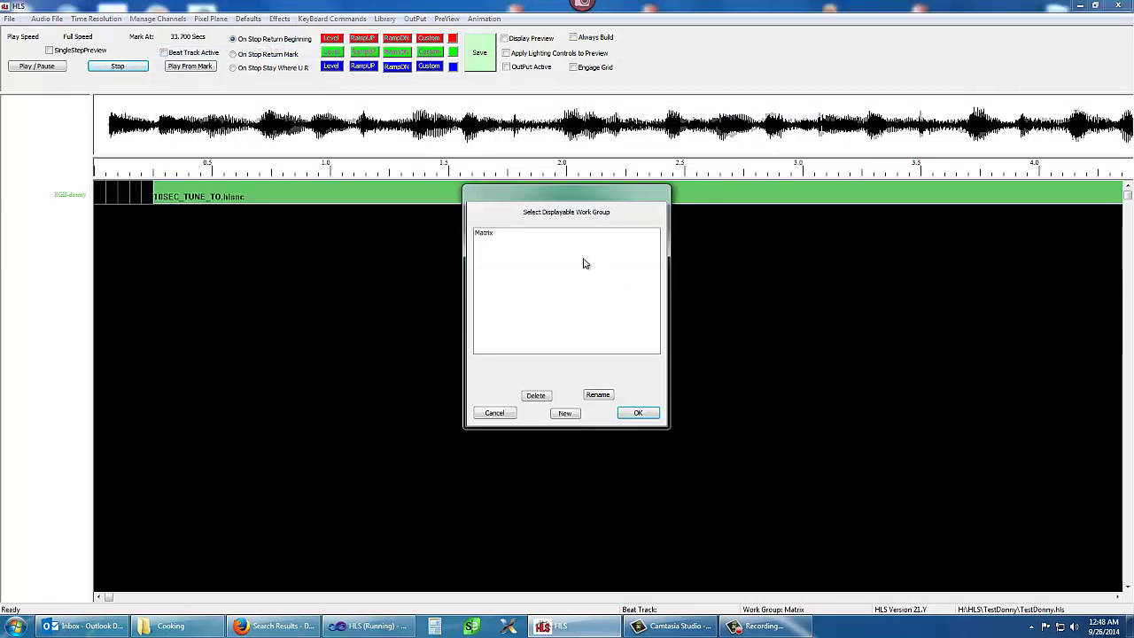
pyautogui.click(488, 238)
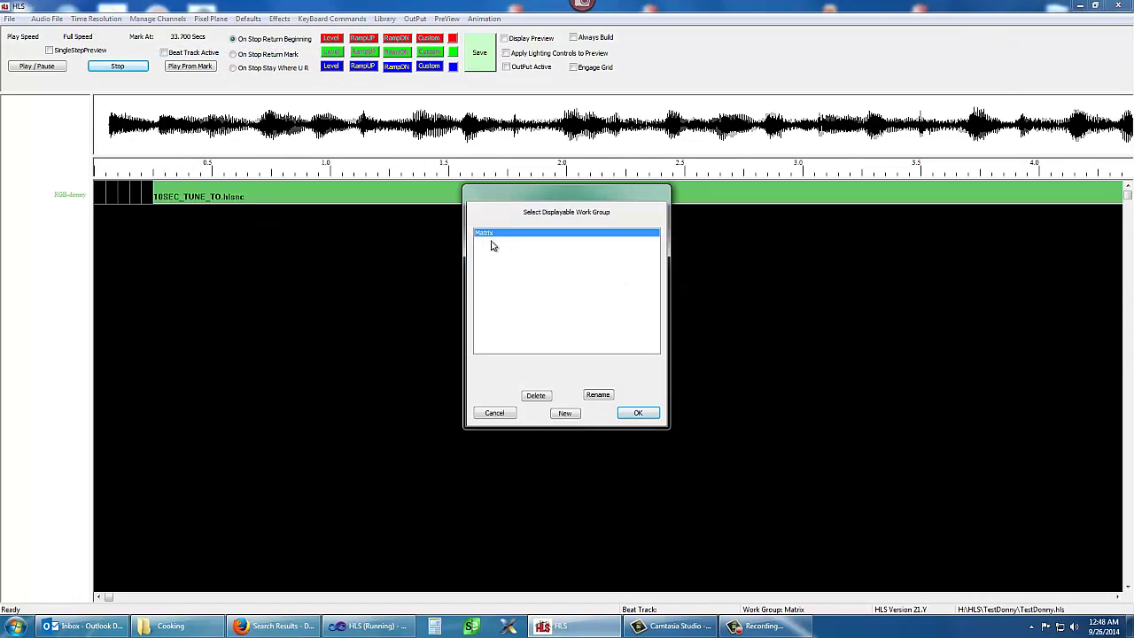
pyautogui.click(639, 412)
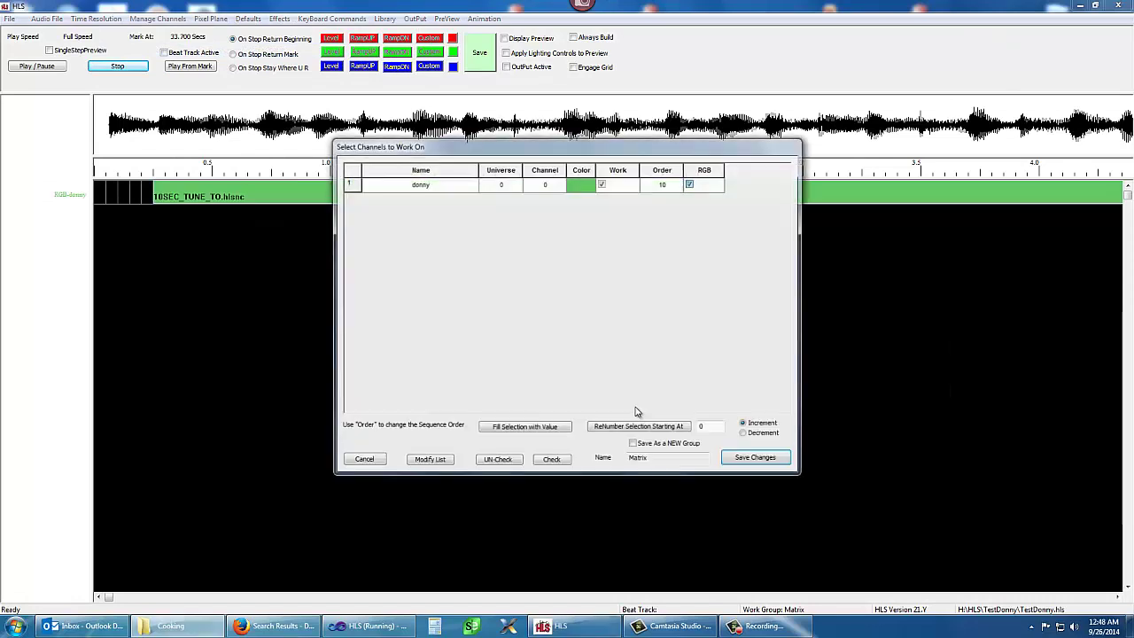
# - Tick Work for Beat_0001 and Beat_0002 in the Matrix list and save the changes
pyautogui.click(433, 461)
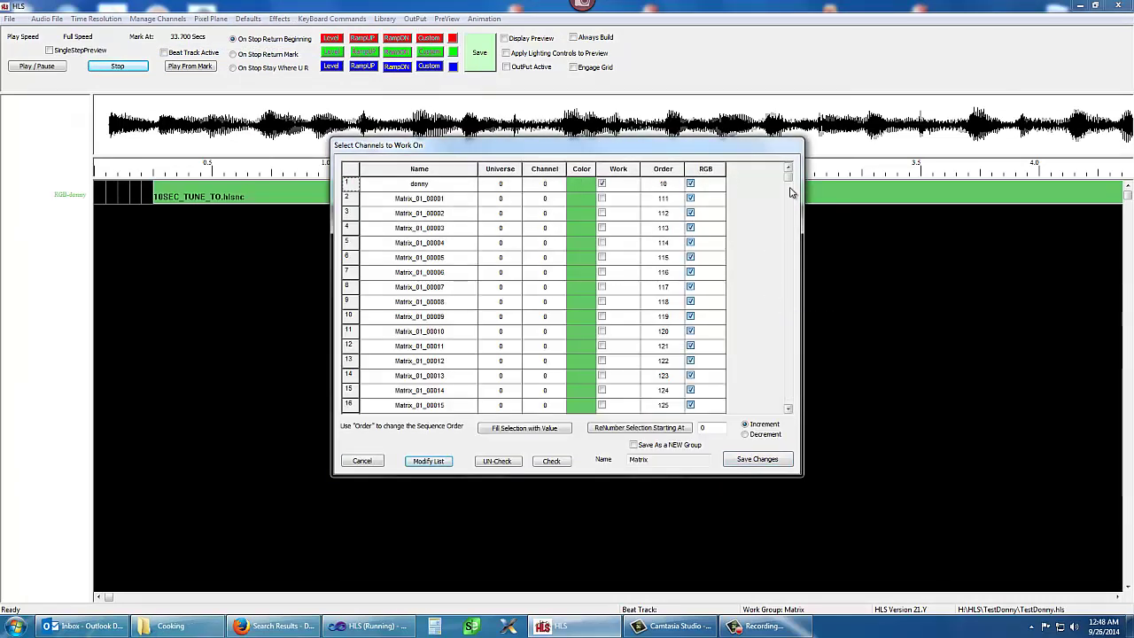
pyautogui.moveTo(787, 176); pyautogui.dragTo(788, 410)
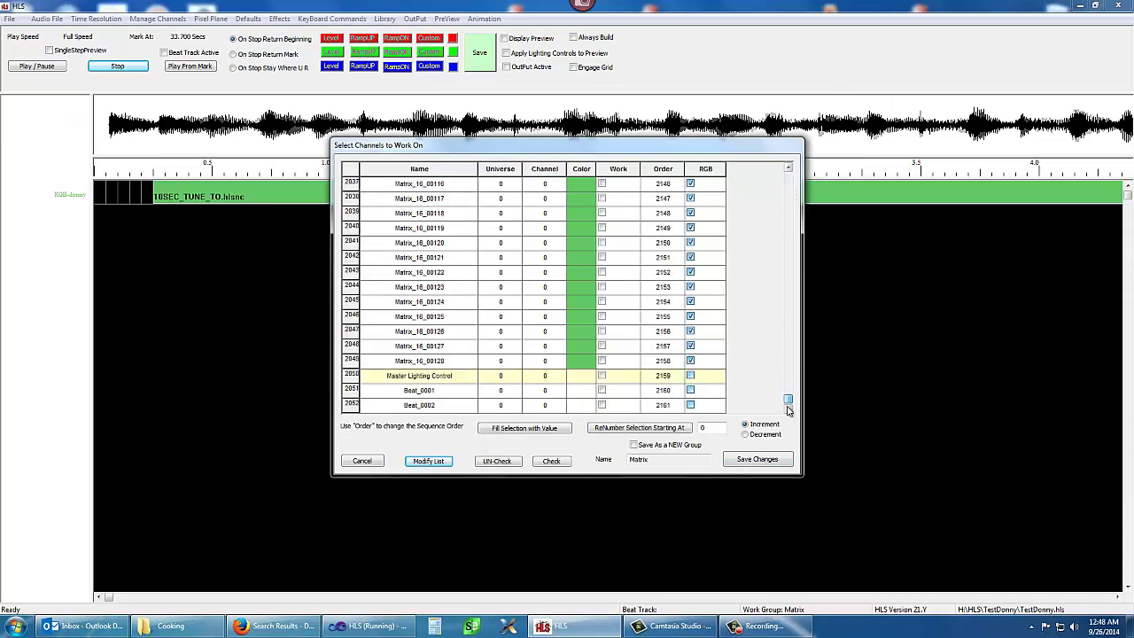
pyautogui.click(602, 391)
pyautogui.click(603, 405)
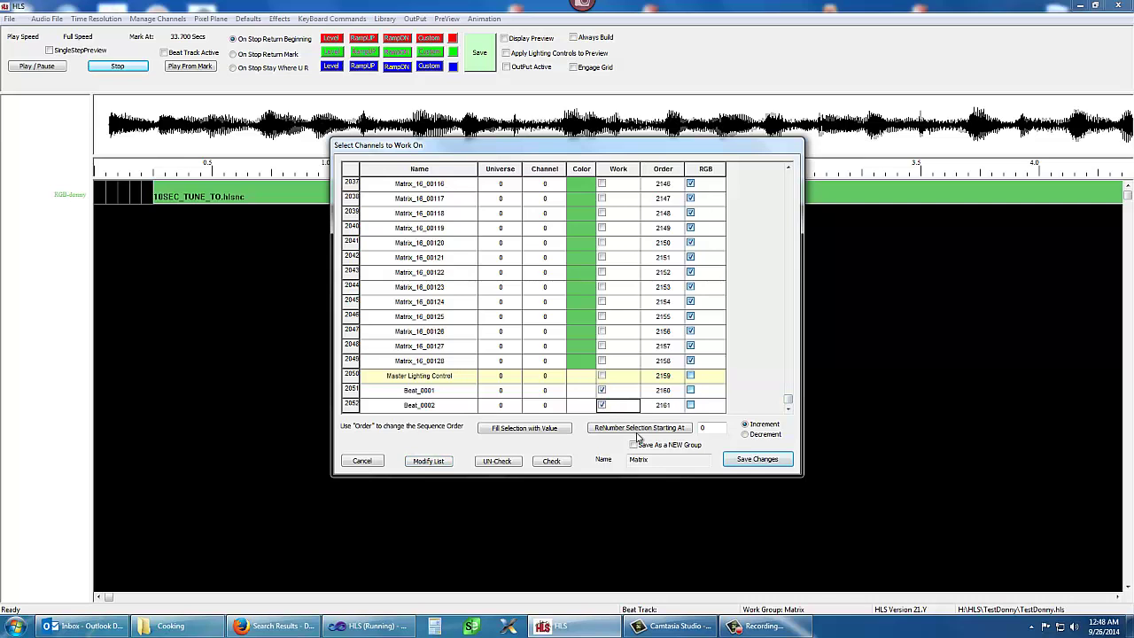
pyautogui.click(747, 464)
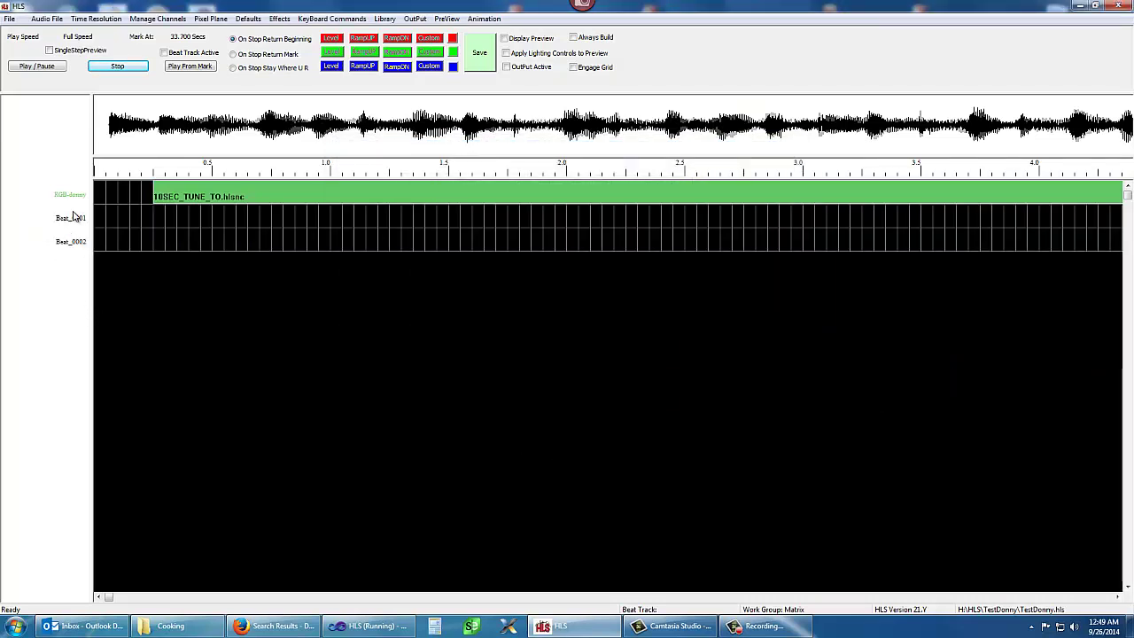
pyautogui.click(156, 18)
pyautogui.click(163, 34)
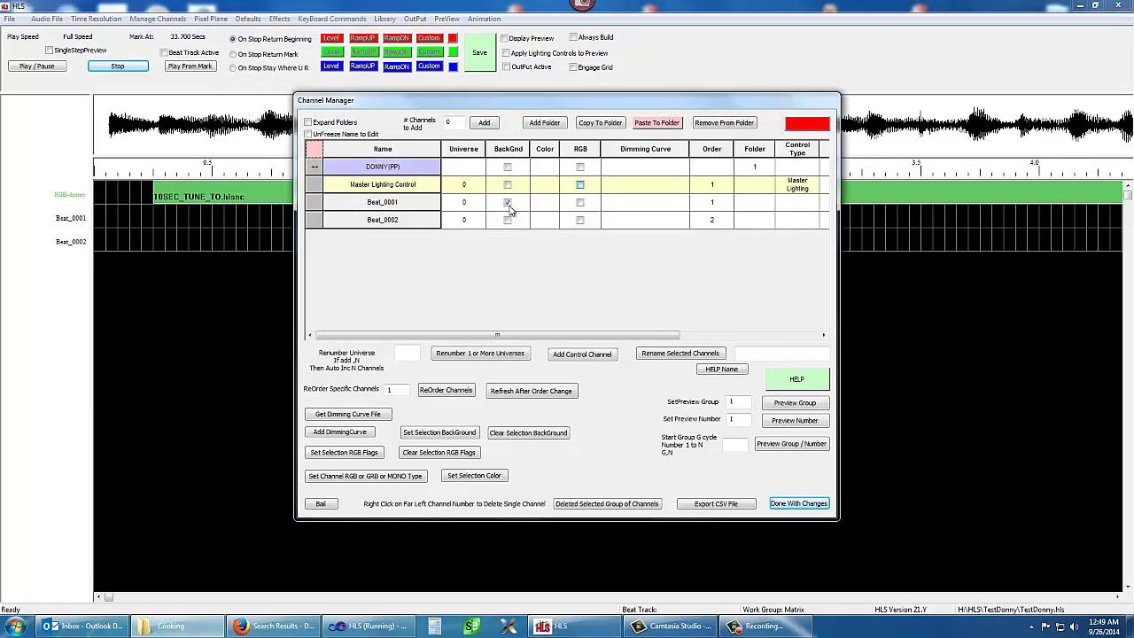
pyautogui.click(509, 202)
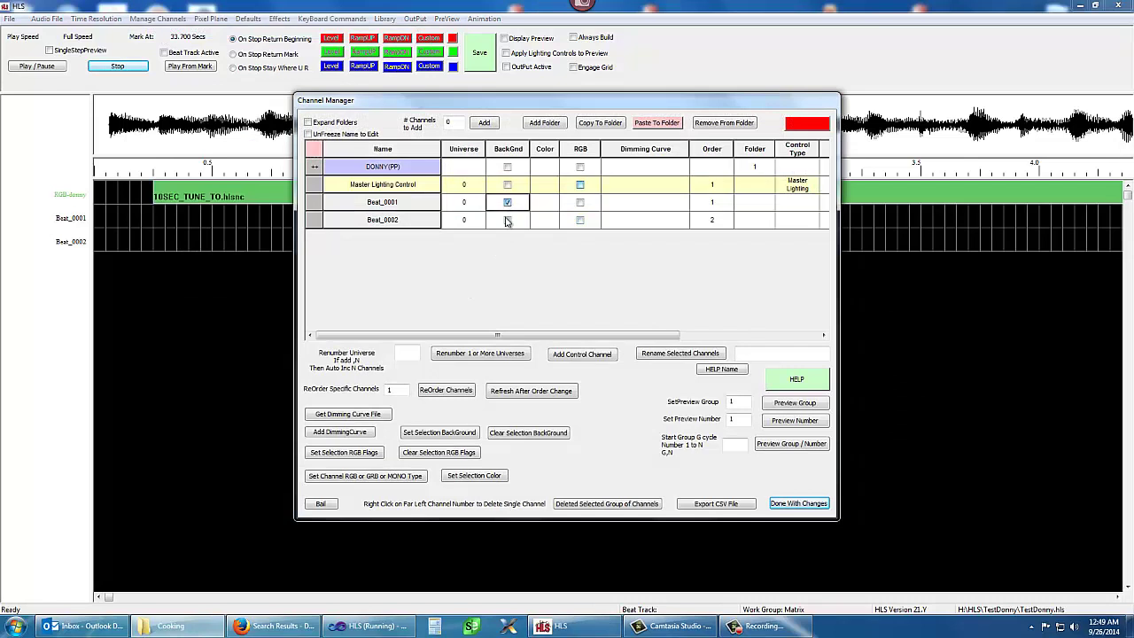
pyautogui.click(582, 208)
pyautogui.click(506, 205)
pyautogui.click(783, 505)
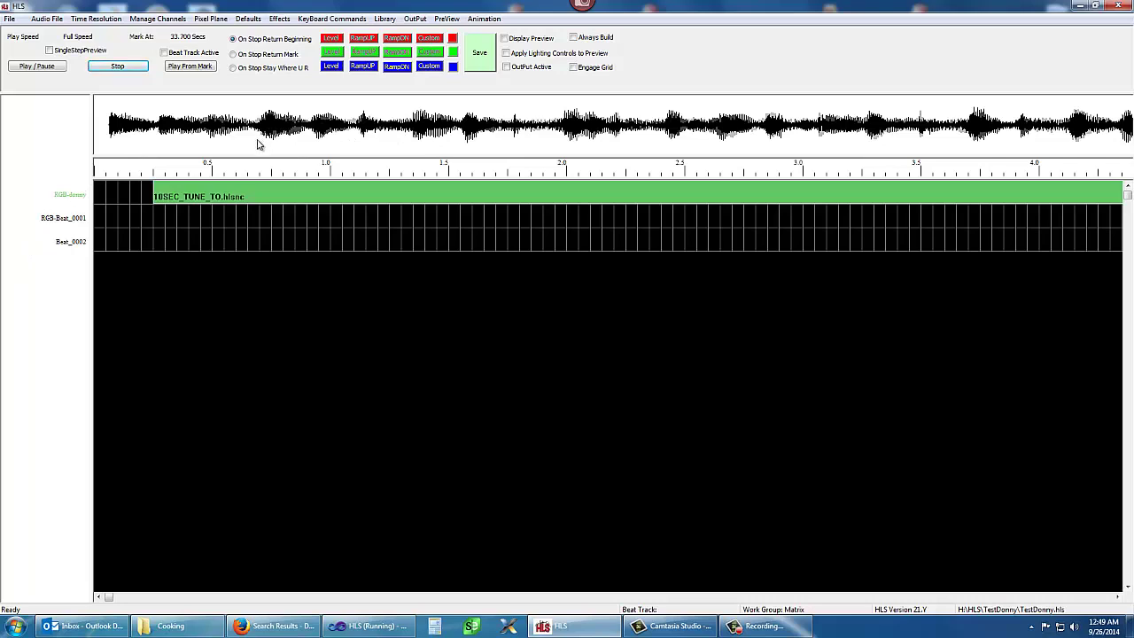
# - Open the DSP Filtering dialog via Audio File > Apply Lo or Hi Pass Filter or Band Pass
pyautogui.click(49, 19)
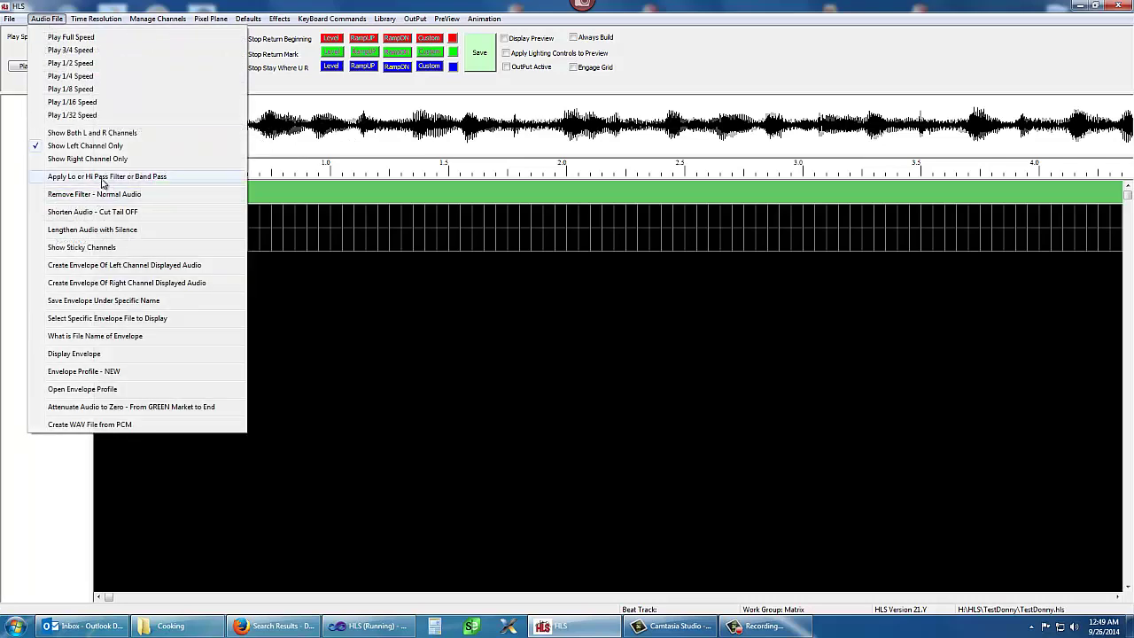
pyautogui.click(103, 178)
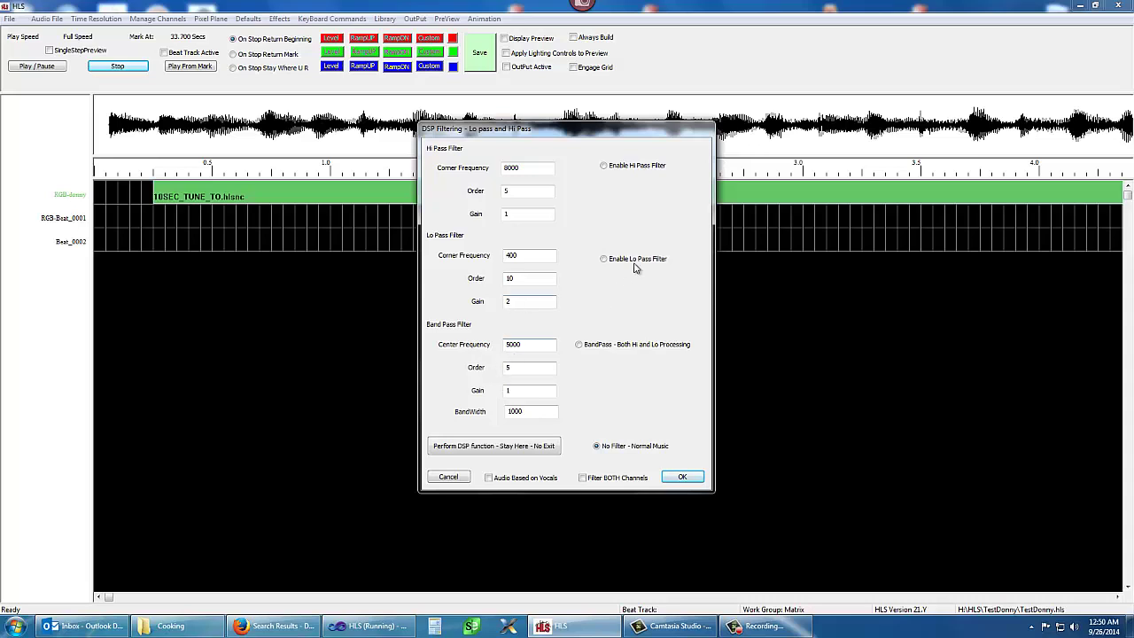
# - Enable the 400 lo-pass filter, perform the DSP function on the audio, and close the dialog
pyautogui.click(605, 260)
pyautogui.click(526, 445)
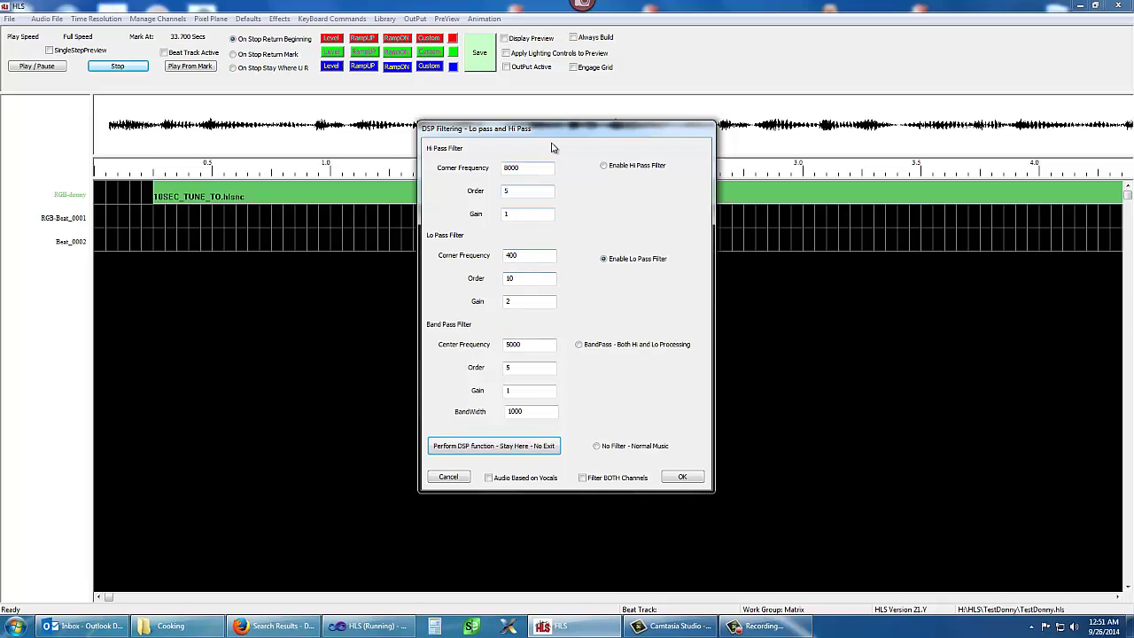
pyautogui.moveTo(556, 131); pyautogui.dragTo(535, 169)
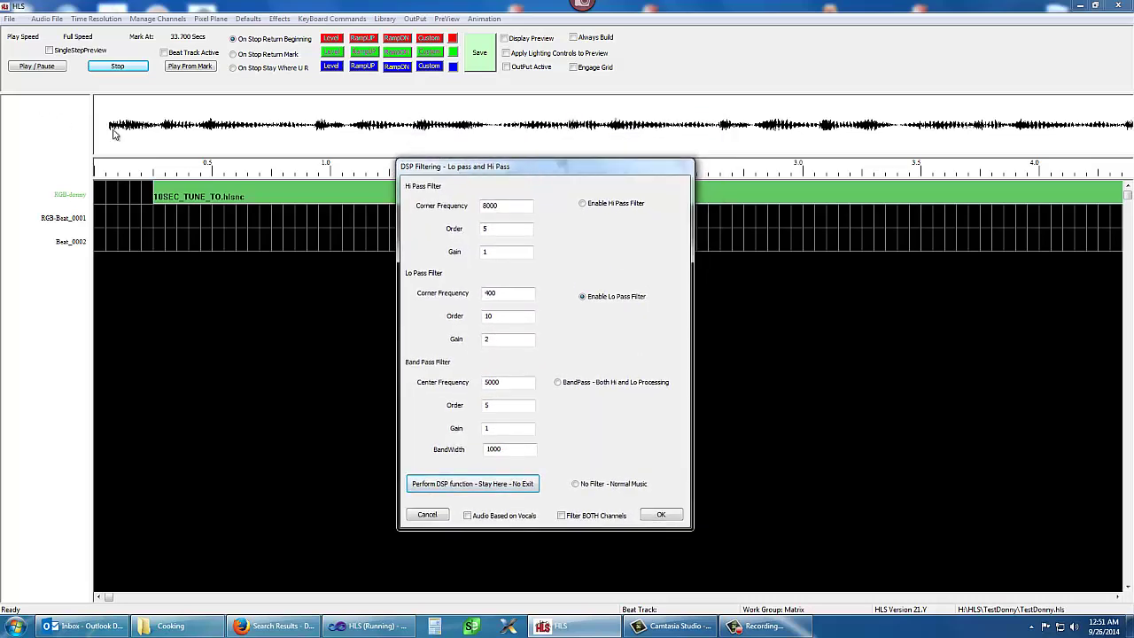
pyautogui.click(124, 601)
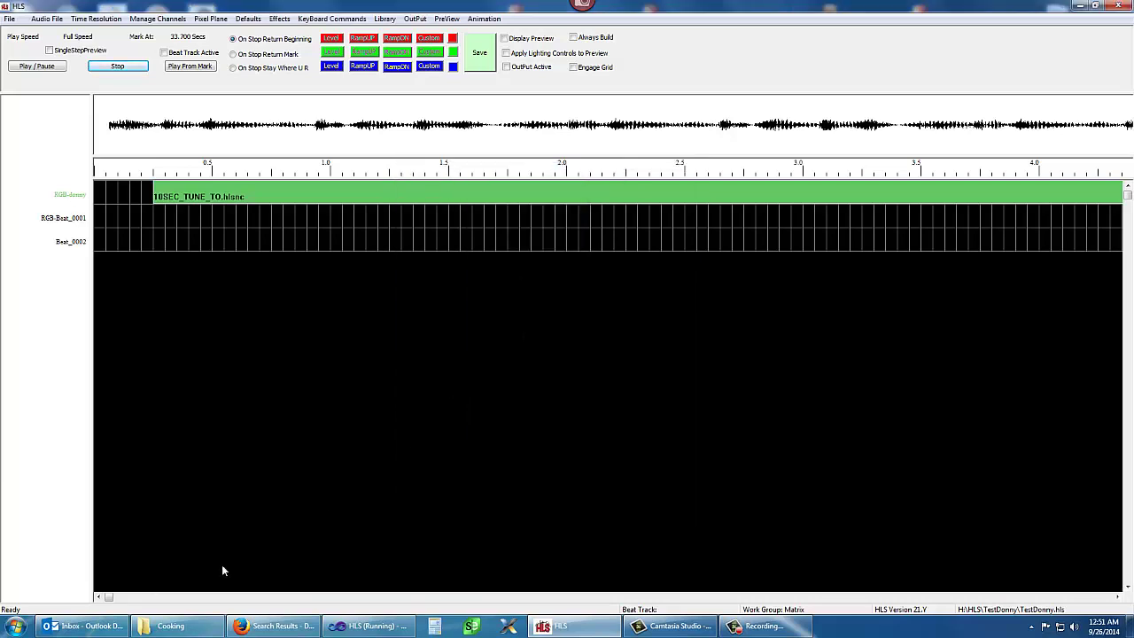
pyautogui.moveTo(111, 600); pyautogui.dragTo(292, 597)
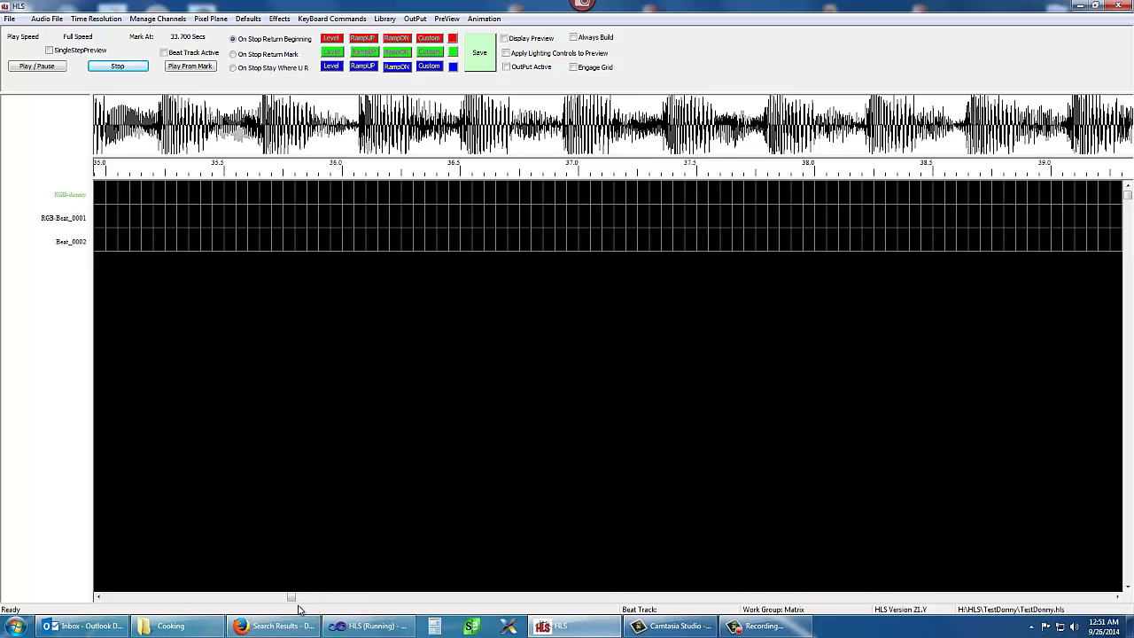
pyautogui.moveTo(292, 597); pyautogui.dragTo(282, 599)
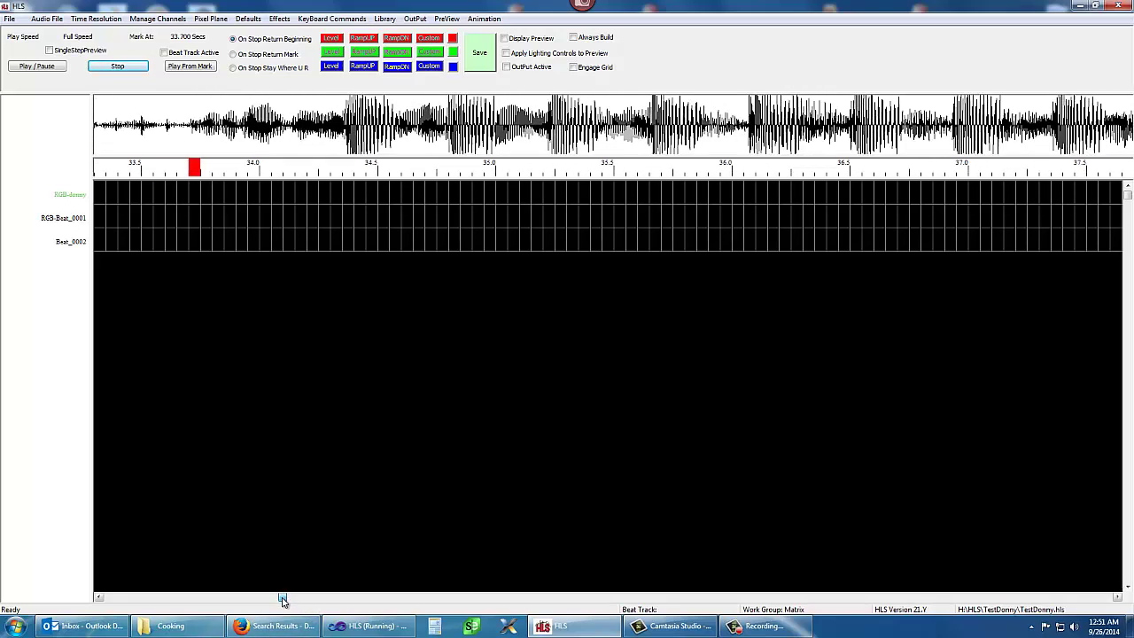
pyautogui.click(191, 68)
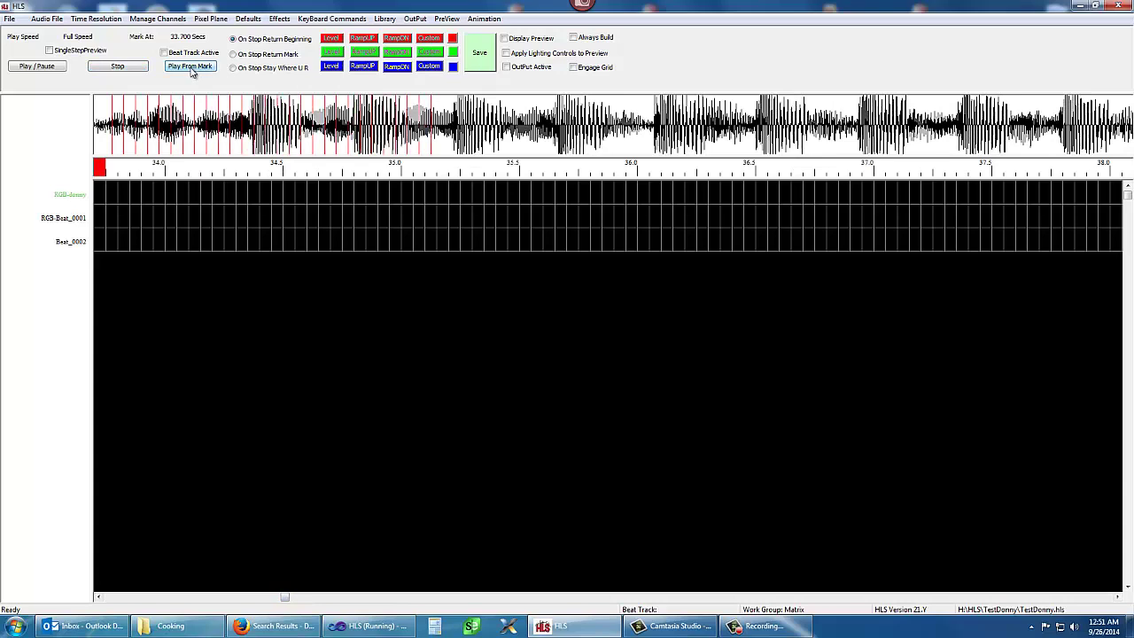
pyautogui.click(114, 69)
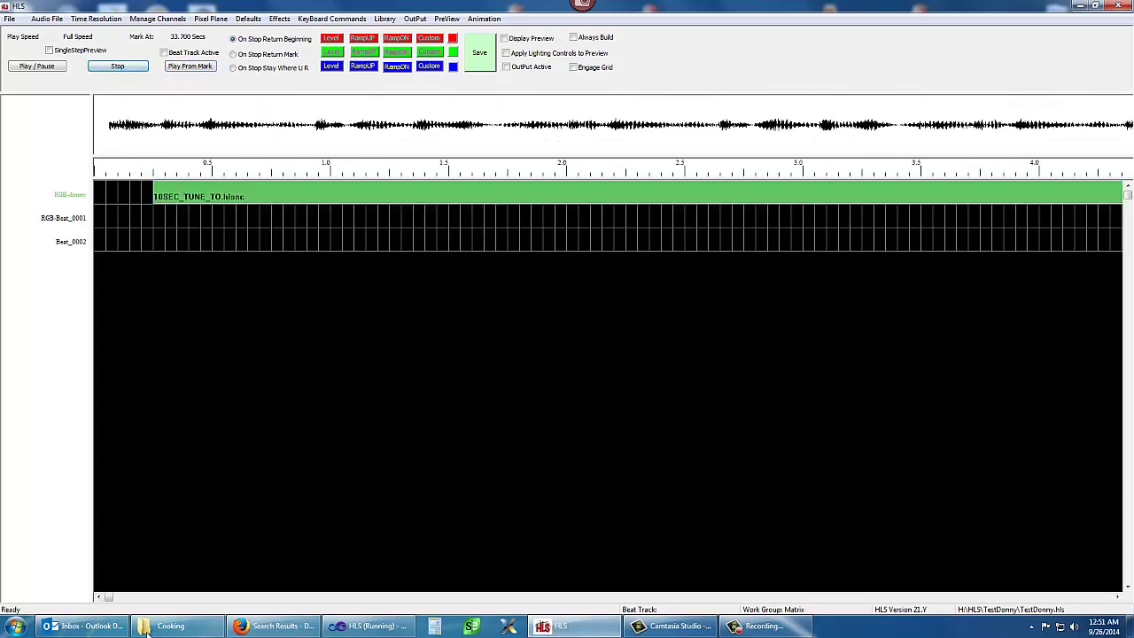
# - Scroll along the filtered song's timeline and bring up the Audio File menu
pyautogui.moveTo(106, 598); pyautogui.dragTo(303, 627)
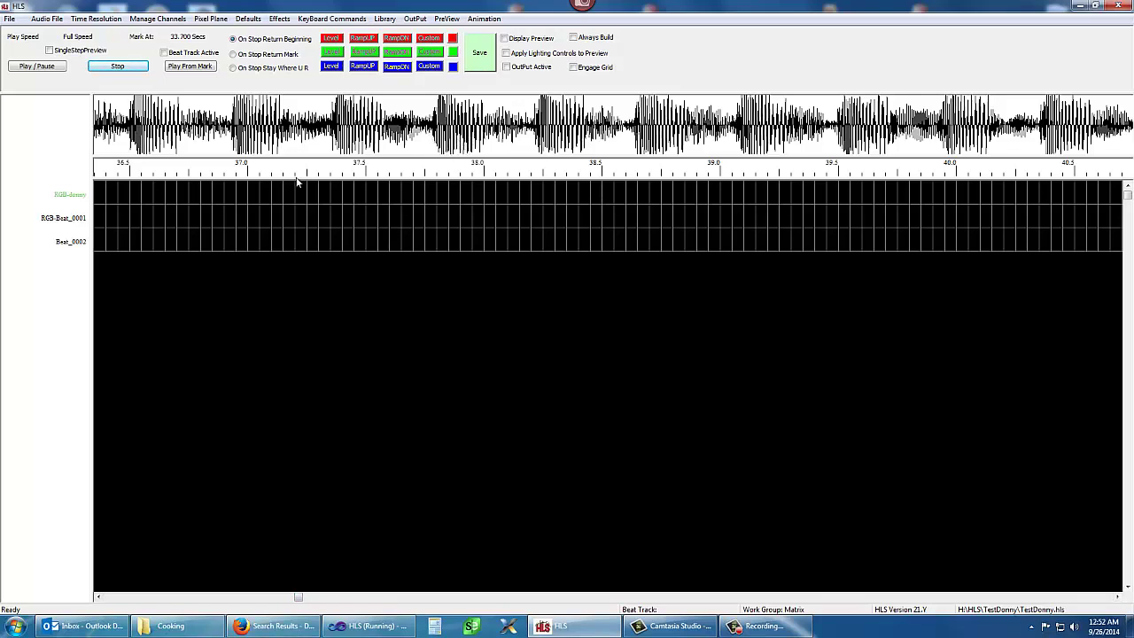
pyautogui.click(46, 19)
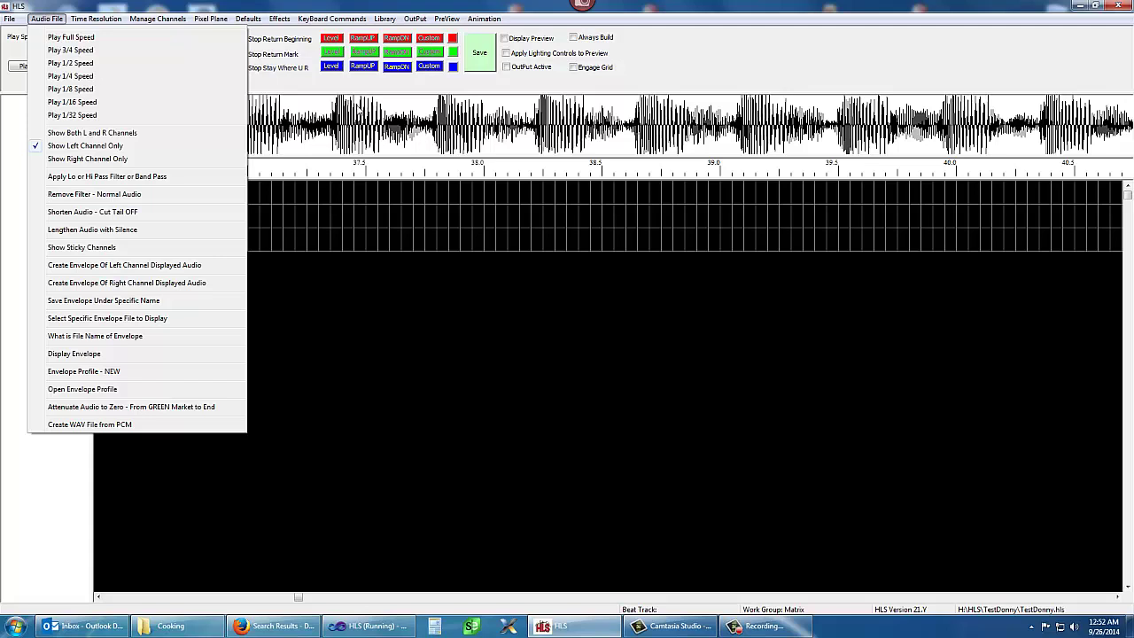
# - Create an envelope of the left-channel displayed audio, scroll the timeline, and reopen the Audio File menu
pyautogui.click(99, 265)
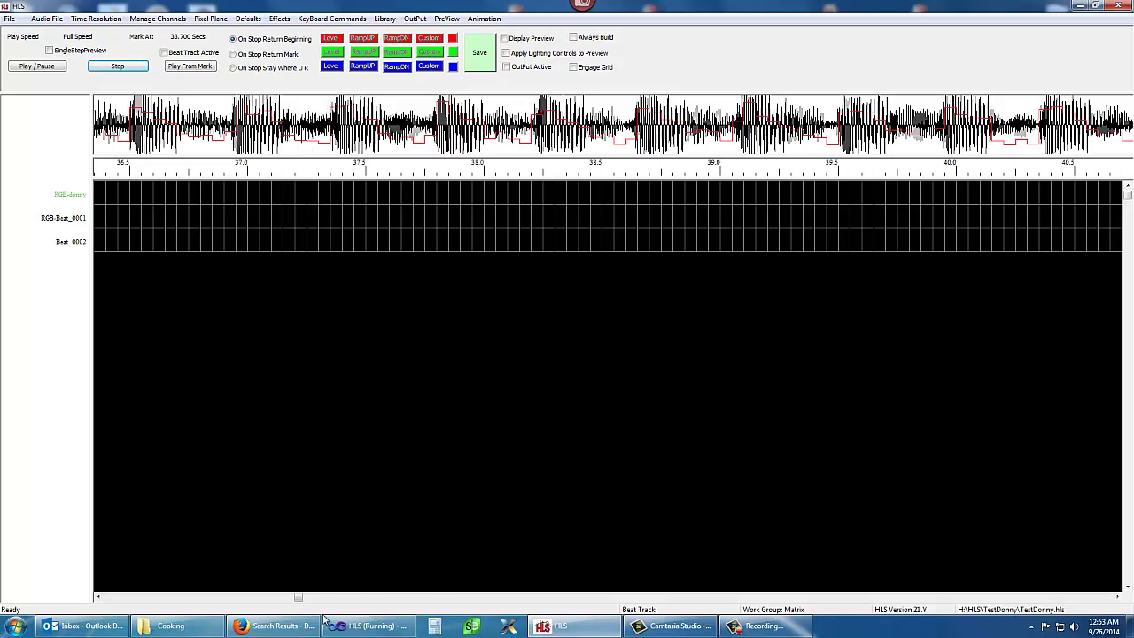
pyautogui.moveTo(299, 598); pyautogui.dragTo(232, 598)
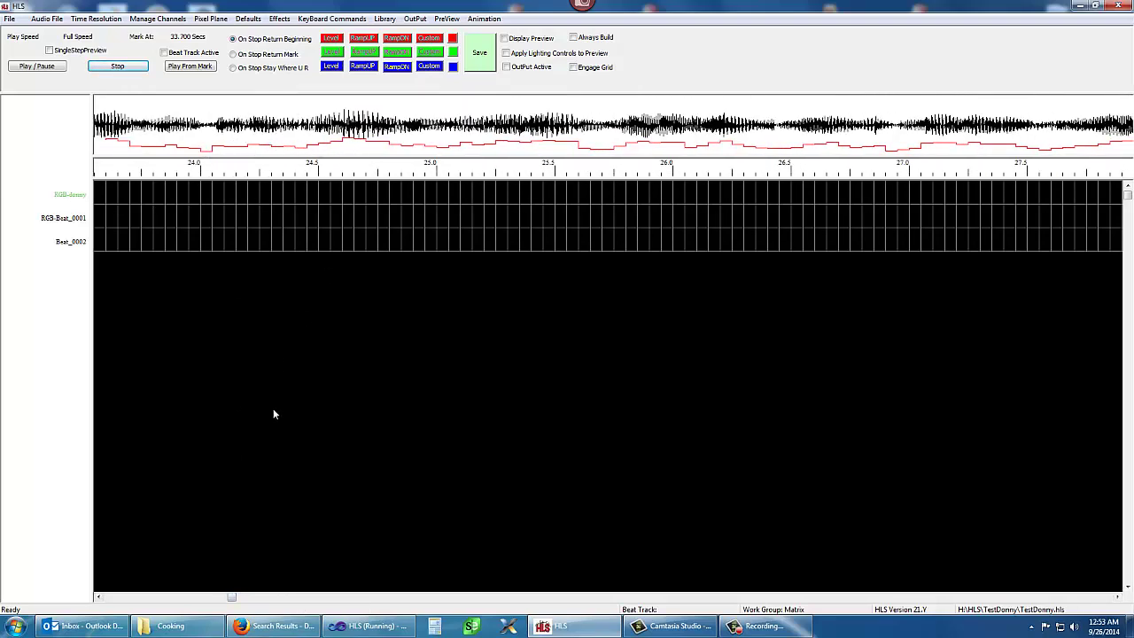
pyautogui.moveTo(232, 598); pyautogui.dragTo(280, 618)
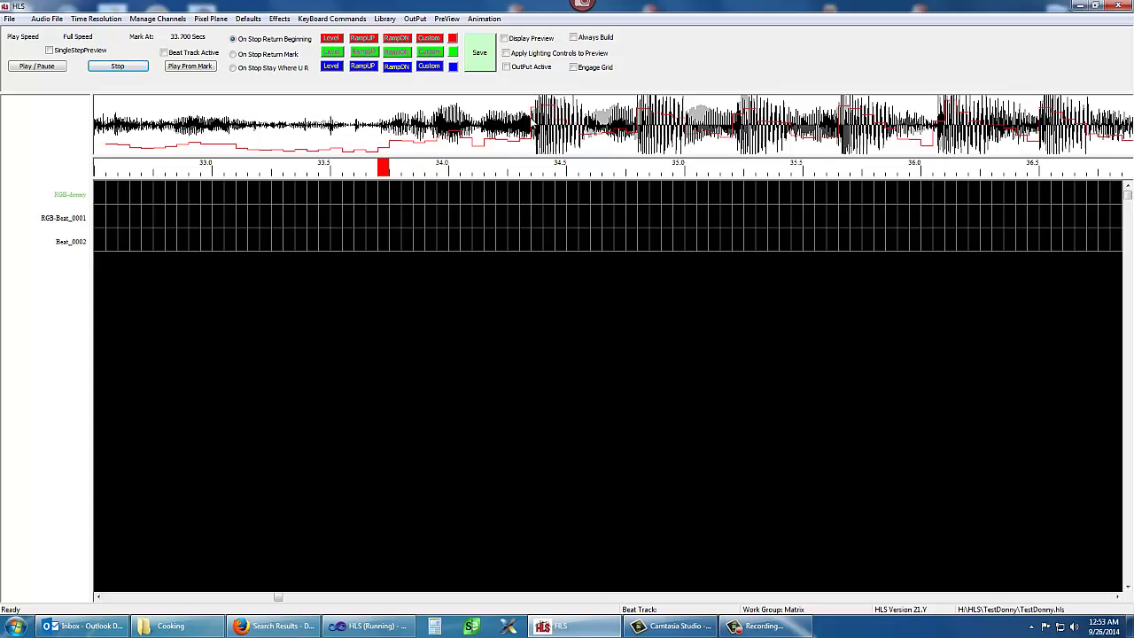
pyautogui.click(47, 19)
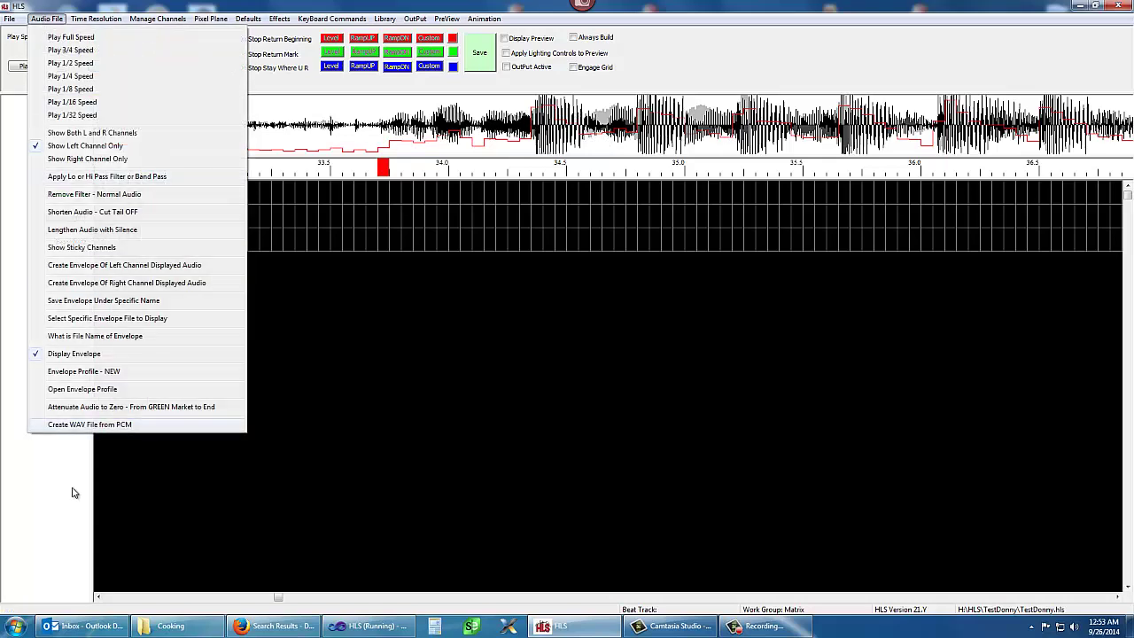
# - Start a new envelope profile with Beat_0002 as its target channel
pyautogui.click(80, 373)
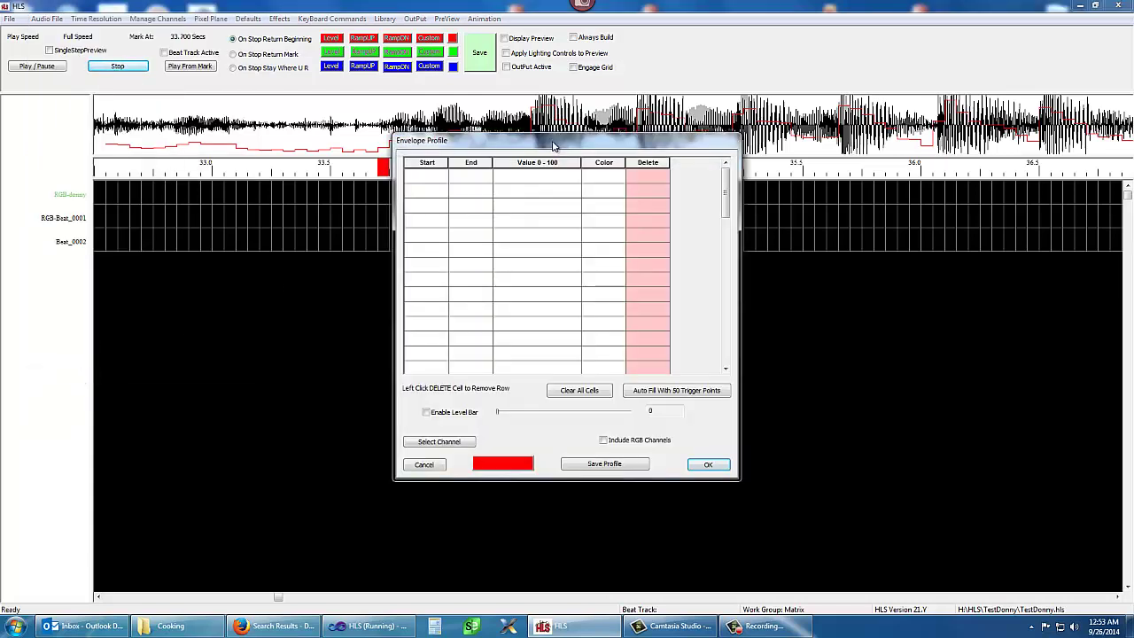
pyautogui.moveTo(552, 147); pyautogui.dragTo(547, 223)
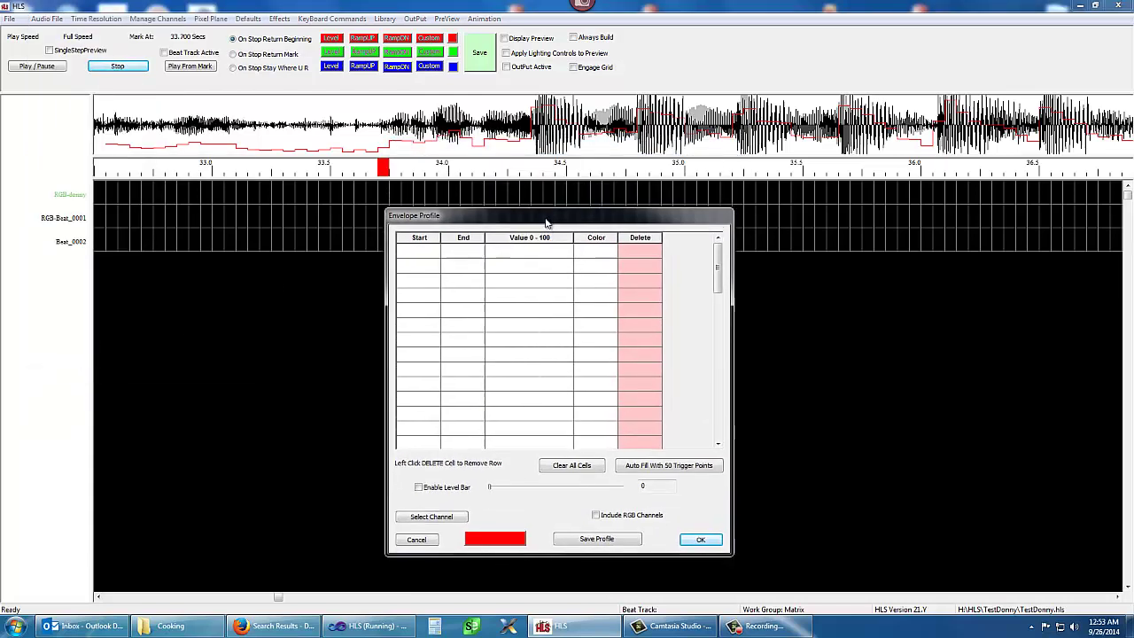
pyautogui.click(282, 598)
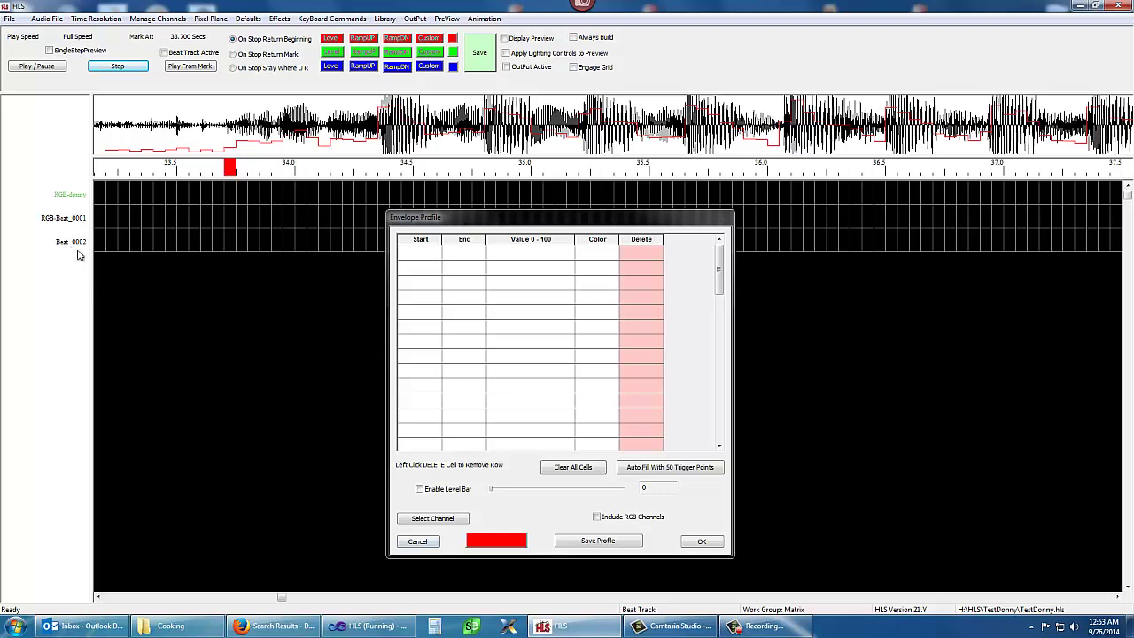
pyautogui.click(459, 520)
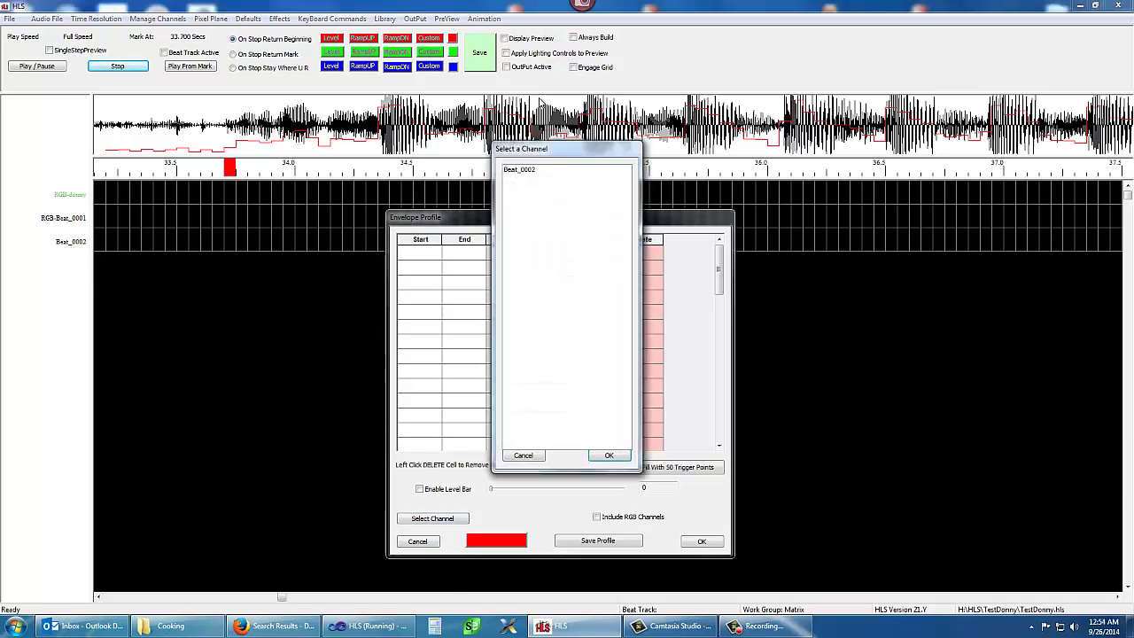
pyautogui.click(524, 174)
pyautogui.click(609, 456)
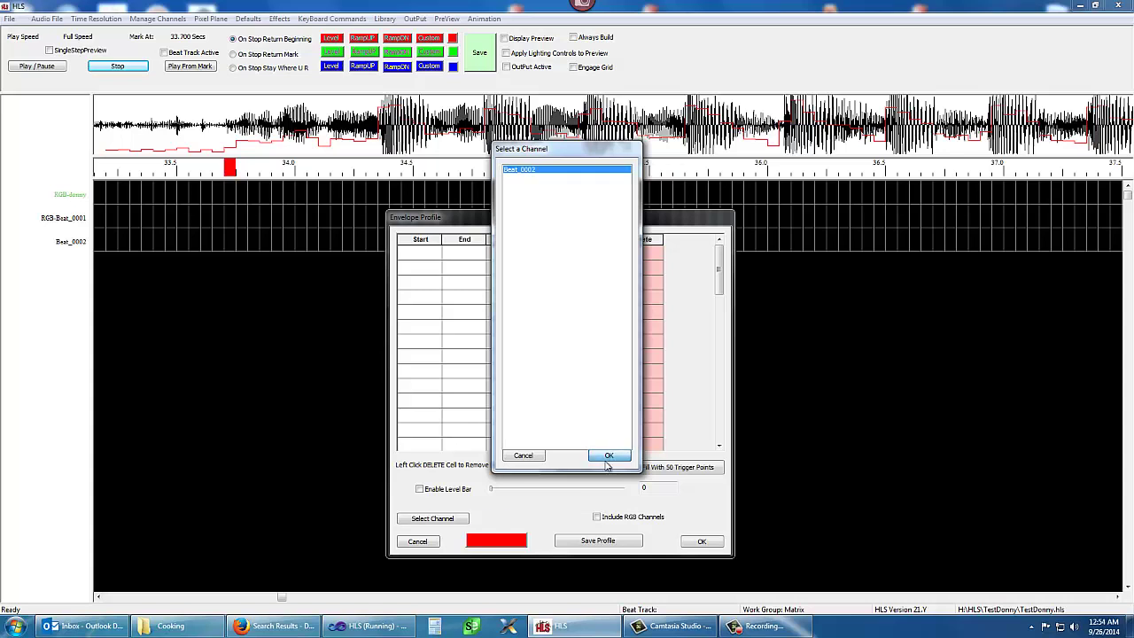
# - Enable the level bar and raise its threshold to 68
pyautogui.click(420, 490)
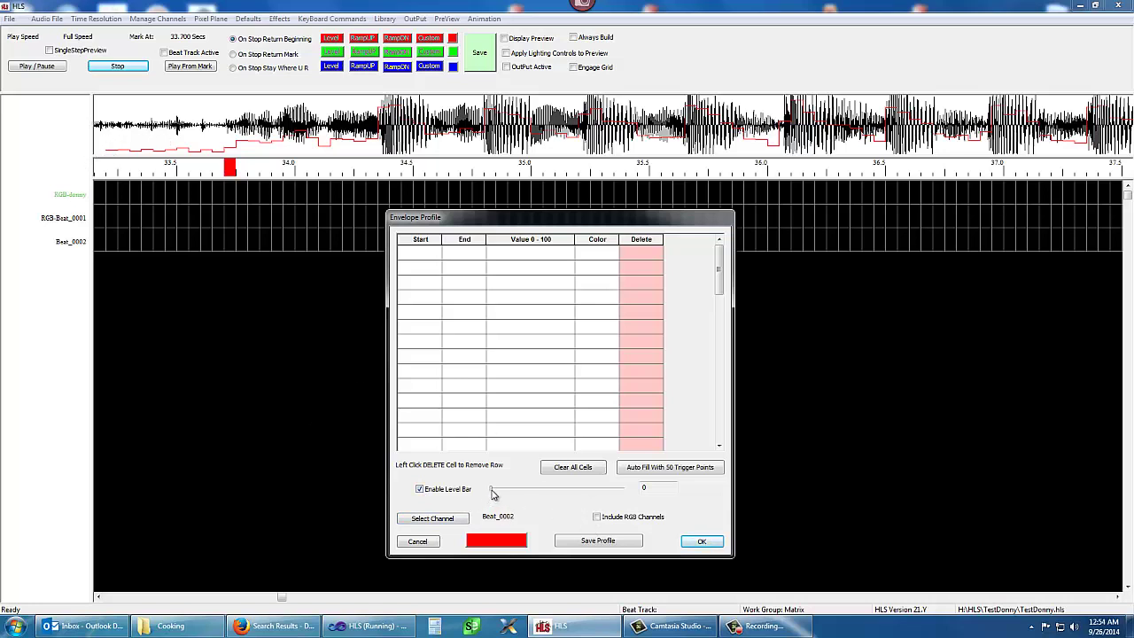
pyautogui.moveTo(492, 495); pyautogui.dragTo(511, 493)
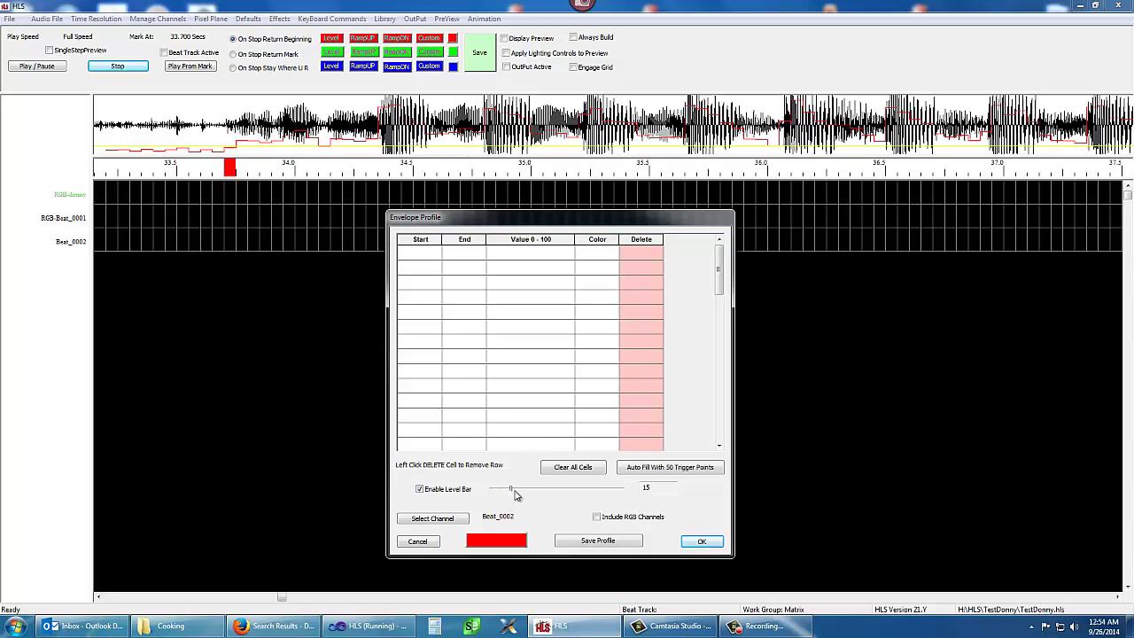
pyautogui.moveTo(512, 495); pyautogui.dragTo(544, 491)
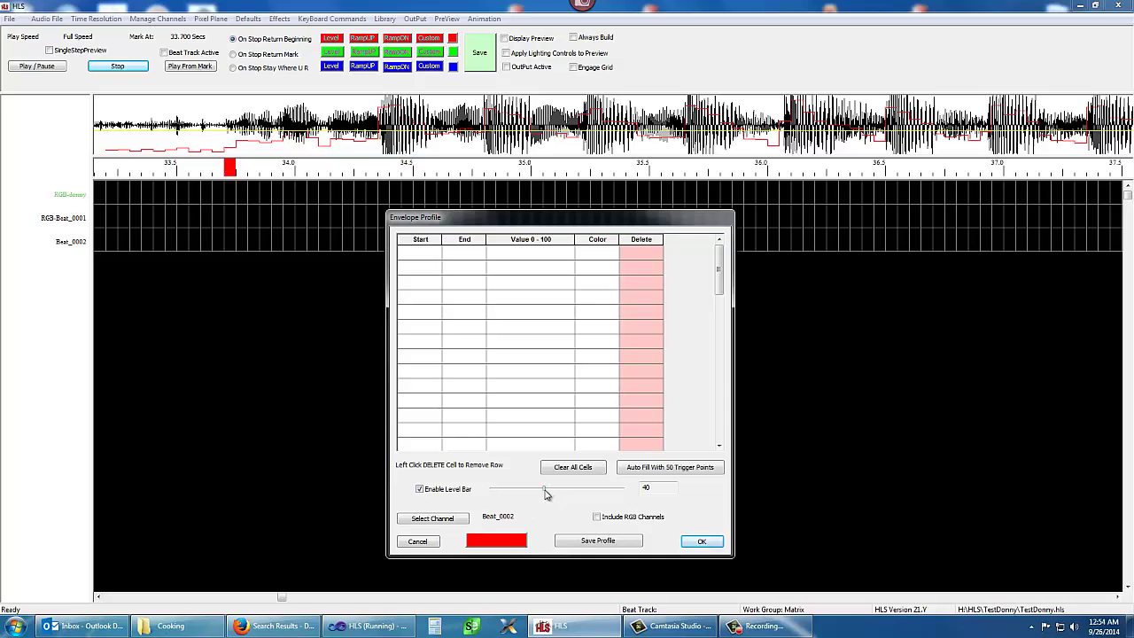
pyautogui.moveTo(545, 493)
pyautogui.mouseDown()
pyautogui.moveTo(576, 496)
pyautogui.moveTo(563, 496)
pyautogui.mouseUp()
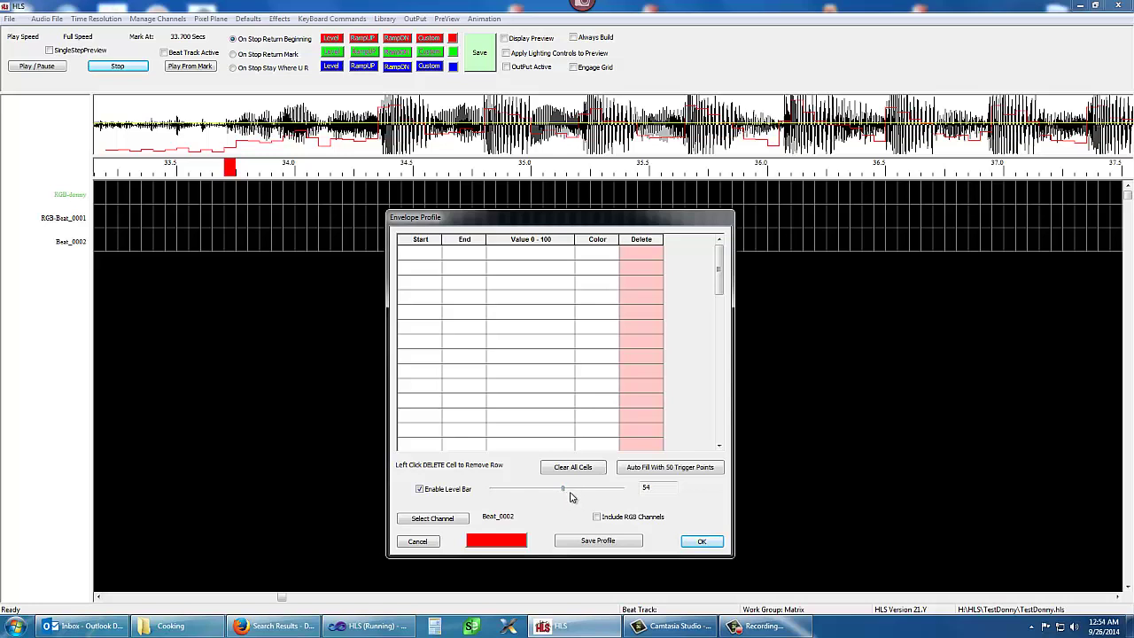
pyautogui.moveTo(564, 492); pyautogui.dragTo(583, 494)
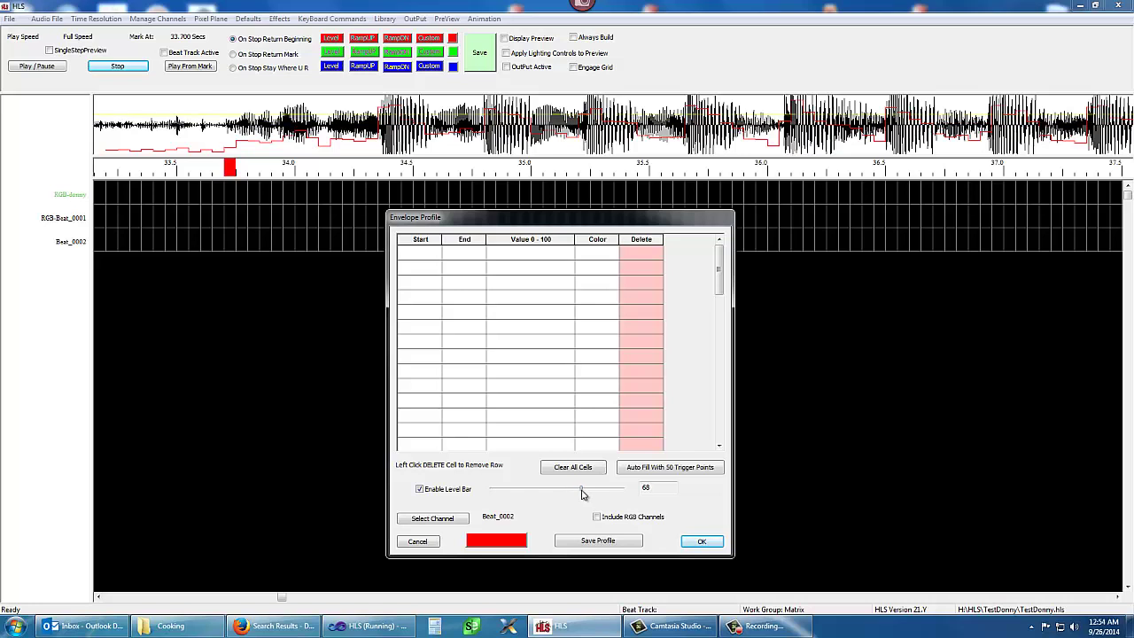
# - Fill the profile grid: levels 0–65 output 0, levels 66–100 output 100
pyautogui.click(412, 254)
pyautogui.write('0')
pyautogui.click(462, 257)
pyautogui.write('65')
pyautogui.click(531, 257)
pyautogui.write('0')
pyautogui.click(426, 272)
pyautogui.write('66')
pyautogui.press('Tab')
pyautogui.write('100')
pyautogui.click(531, 268)
pyautogui.write('100')
# - Apply the profile to Beat_0002, confirm replacing its effects, and scroll the timeline
pyautogui.click(699, 543)
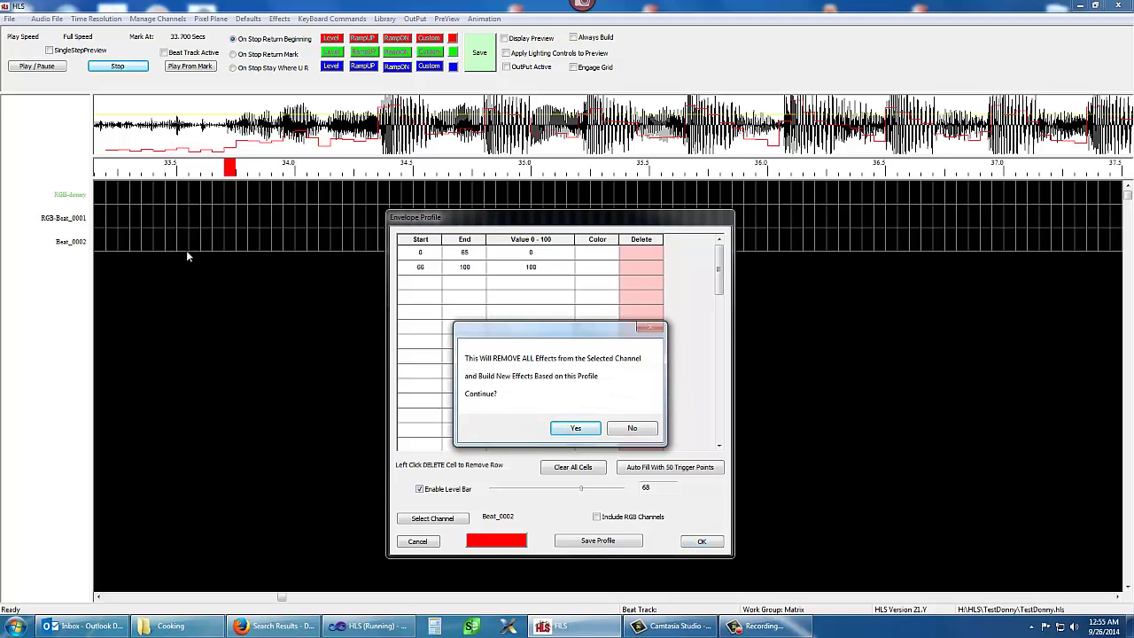
pyautogui.click(586, 430)
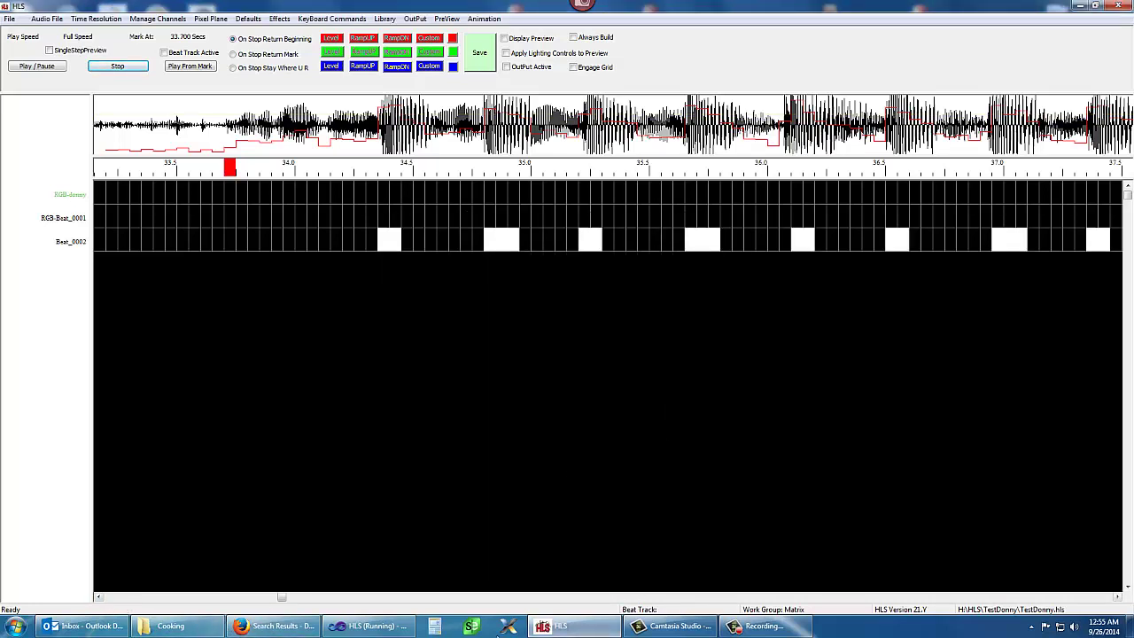
pyautogui.moveTo(284, 599); pyautogui.dragTo(318, 602)
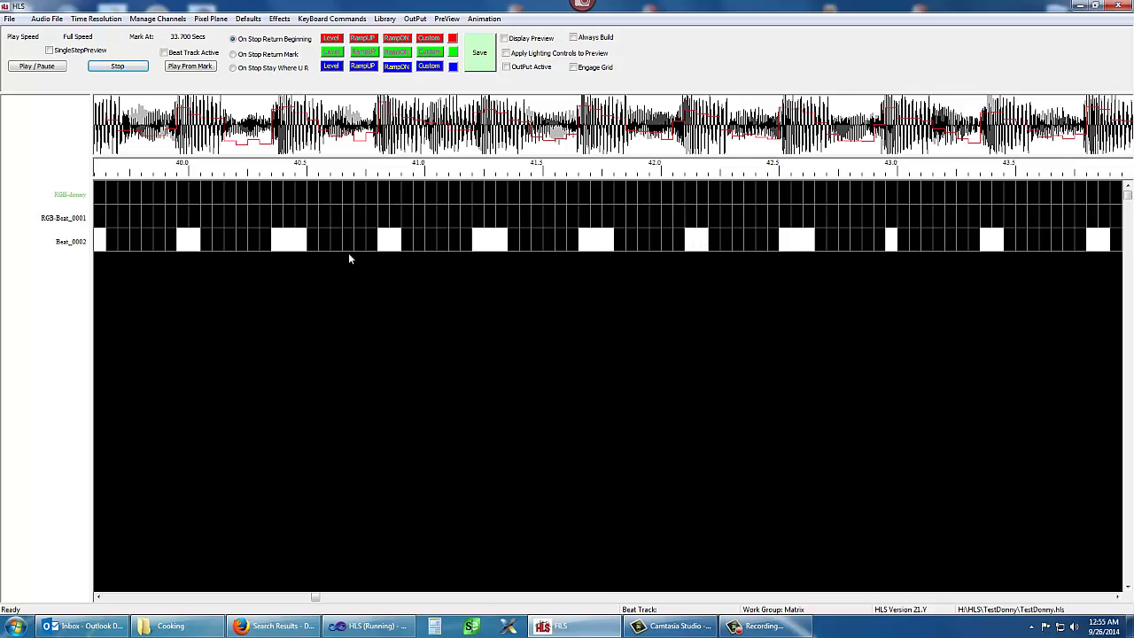
# - Start a new envelope profile with a first band from 0 to 50 at output 0
pyautogui.click(46, 19)
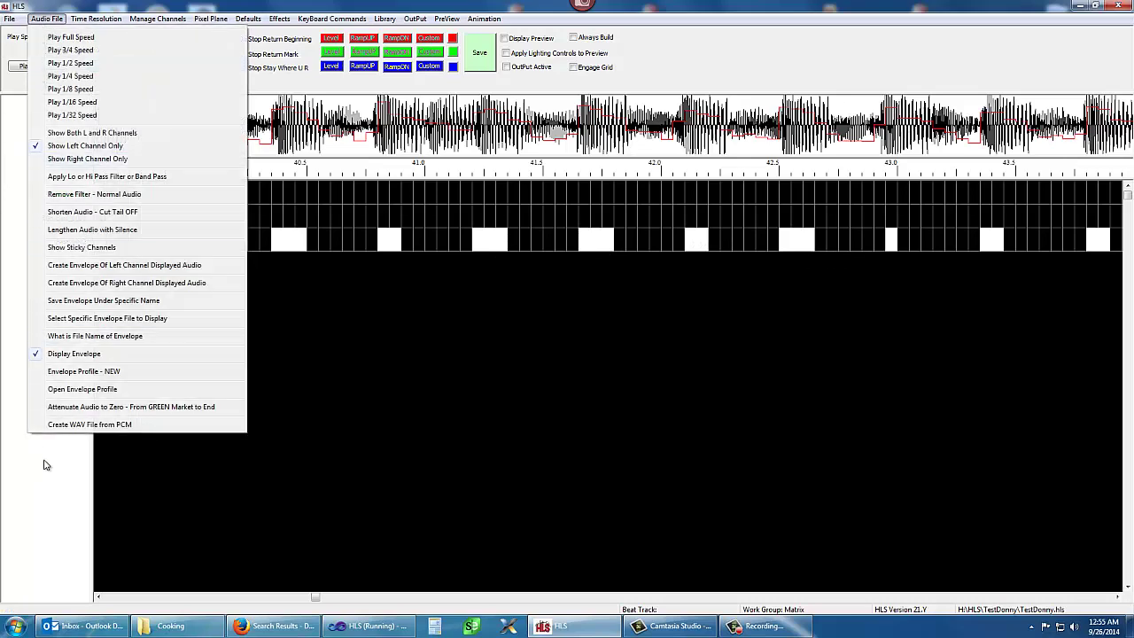
pyautogui.click(89, 371)
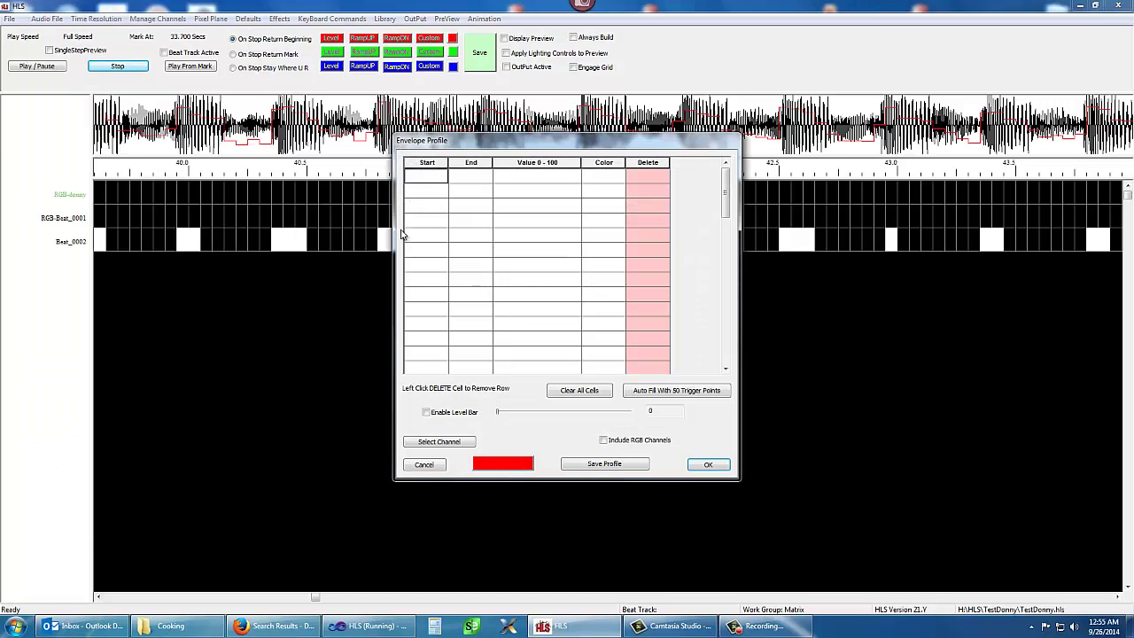
pyautogui.write('0')
pyautogui.click(462, 182)
pyautogui.write('50')
pyautogui.click(527, 185)
pyautogui.write('0')
# - Add a second band from 50 to 70 at output 100, coloured red
pyautogui.click(432, 194)
pyautogui.write('50')
pyautogui.click(466, 190)
pyautogui.write('70')
pyautogui.click(524, 190)
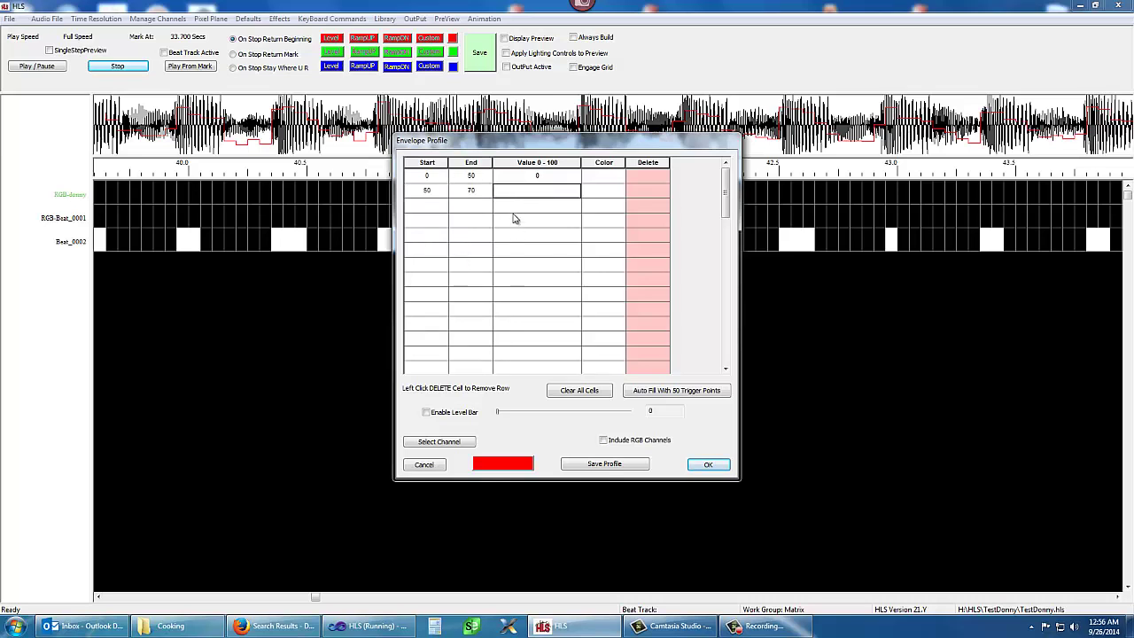
pyautogui.write('100')
pyautogui.click(597, 197)
# - Add a third band from 70 to 85 at output 100, coloured blue
pyautogui.click(430, 208)
pyautogui.write('70')
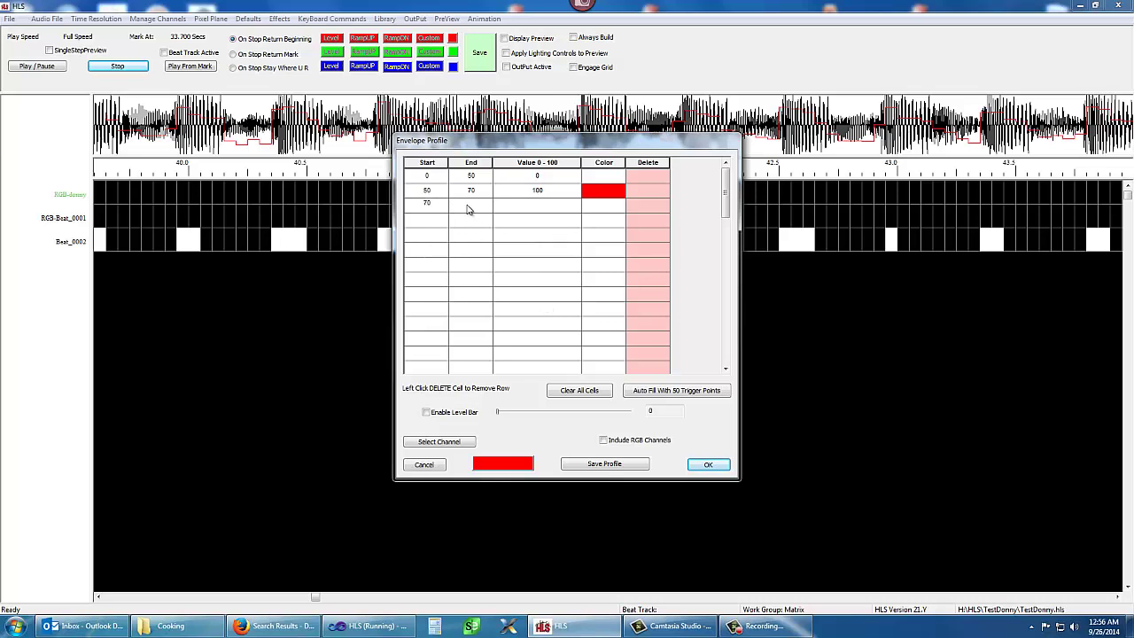
pyautogui.press('Tab')
pyautogui.write('85')
pyautogui.click(532, 209)
pyautogui.write('100')
pyautogui.click(510, 467)
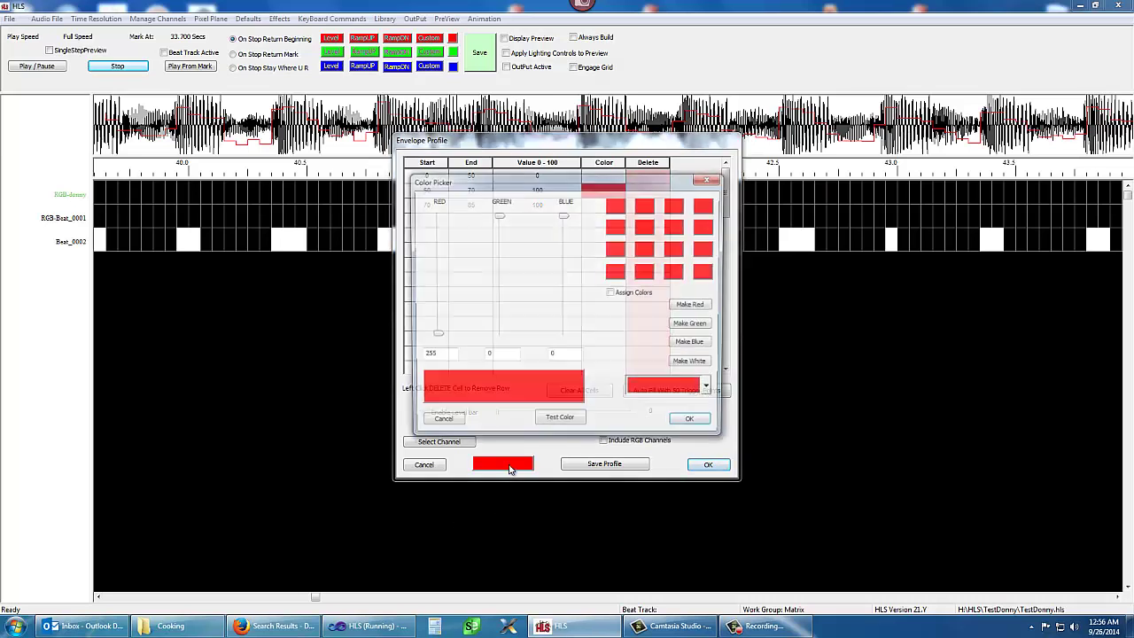
pyautogui.click(692, 344)
pyautogui.click(603, 206)
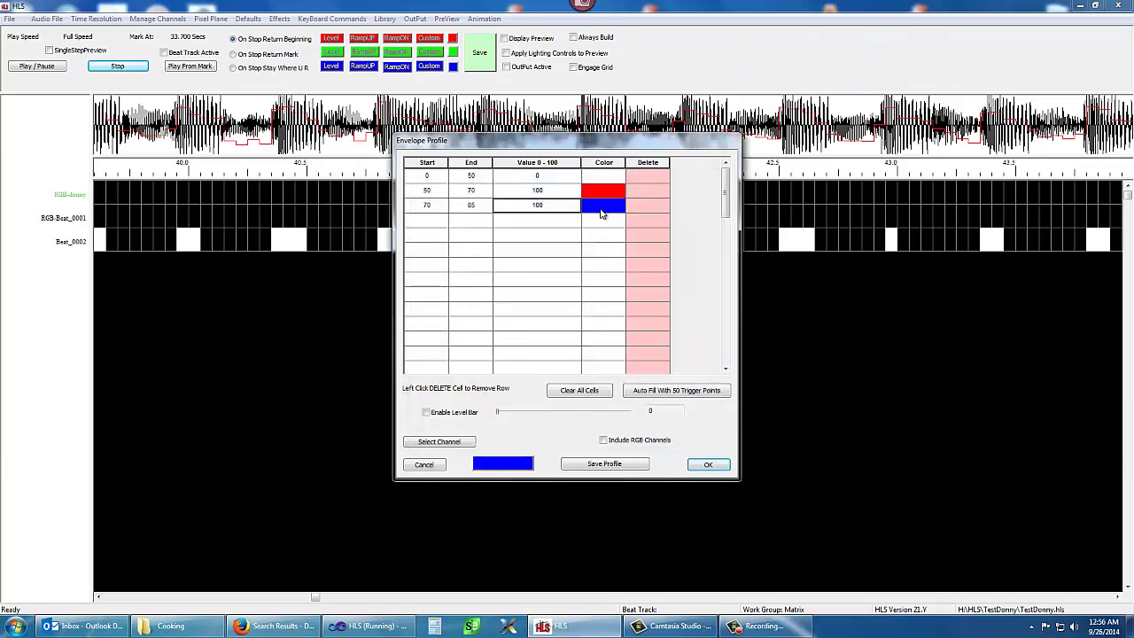
# - Add a fourth band from 85 to 100 at output 100, coloured green
pyautogui.click(425, 222)
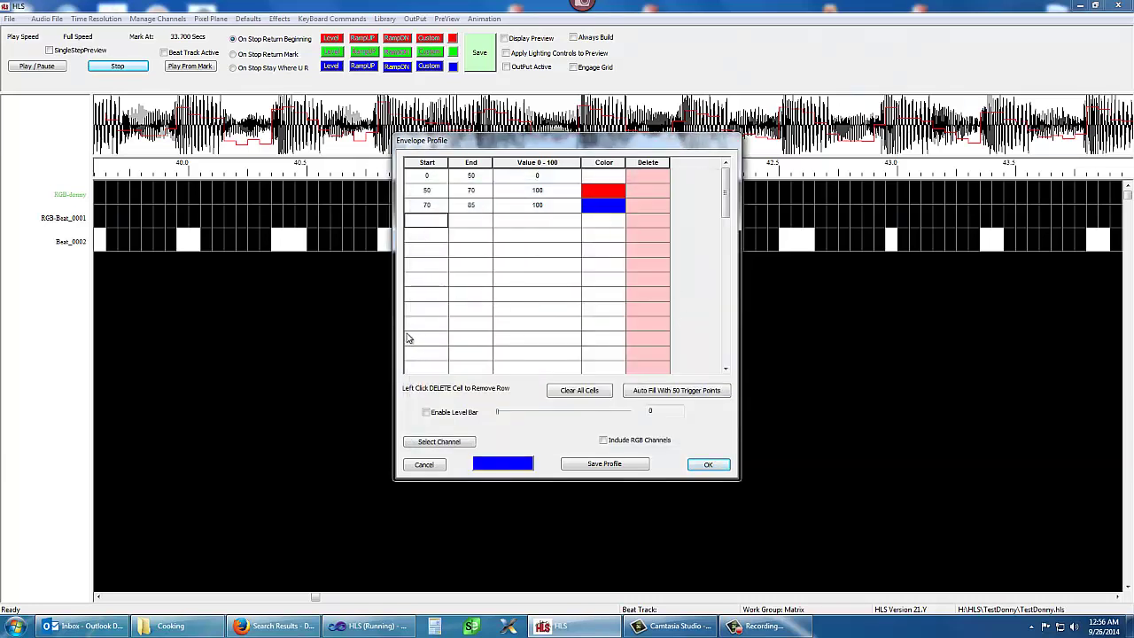
pyautogui.write('85')
pyautogui.press('Tab')
pyautogui.write('100')
pyautogui.click(543, 223)
pyautogui.write('100')
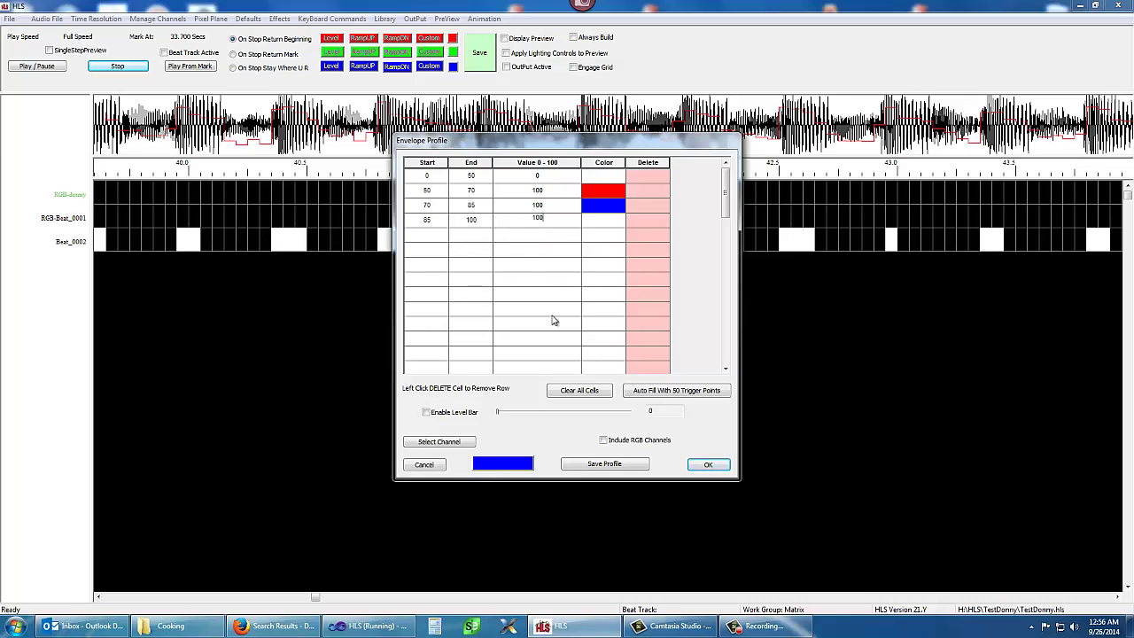
pyautogui.click(521, 465)
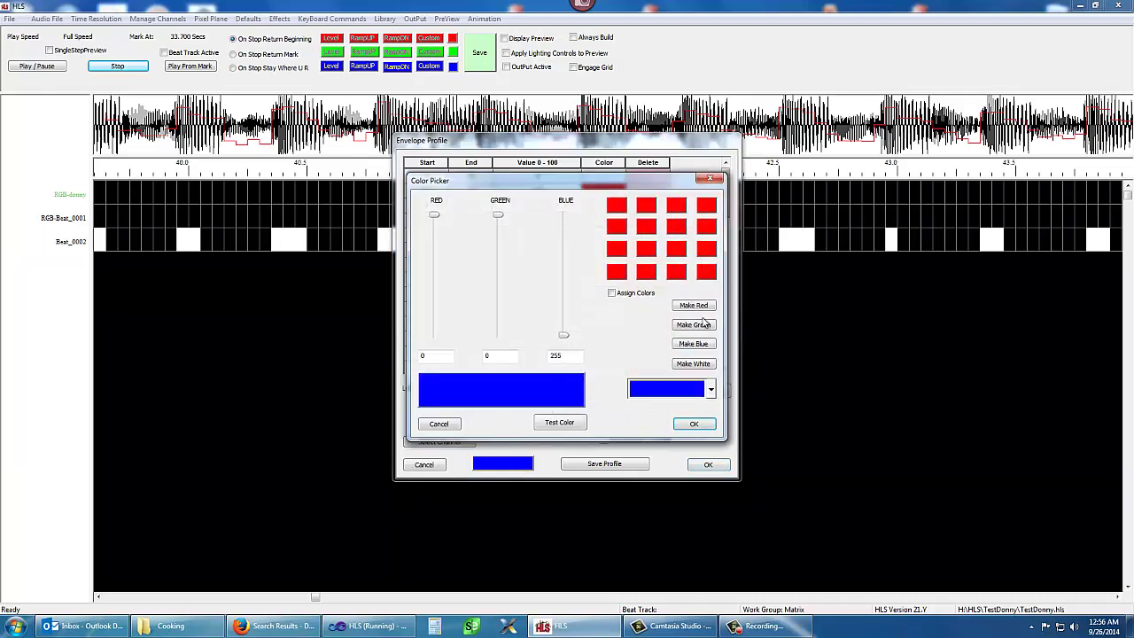
pyautogui.click(698, 325)
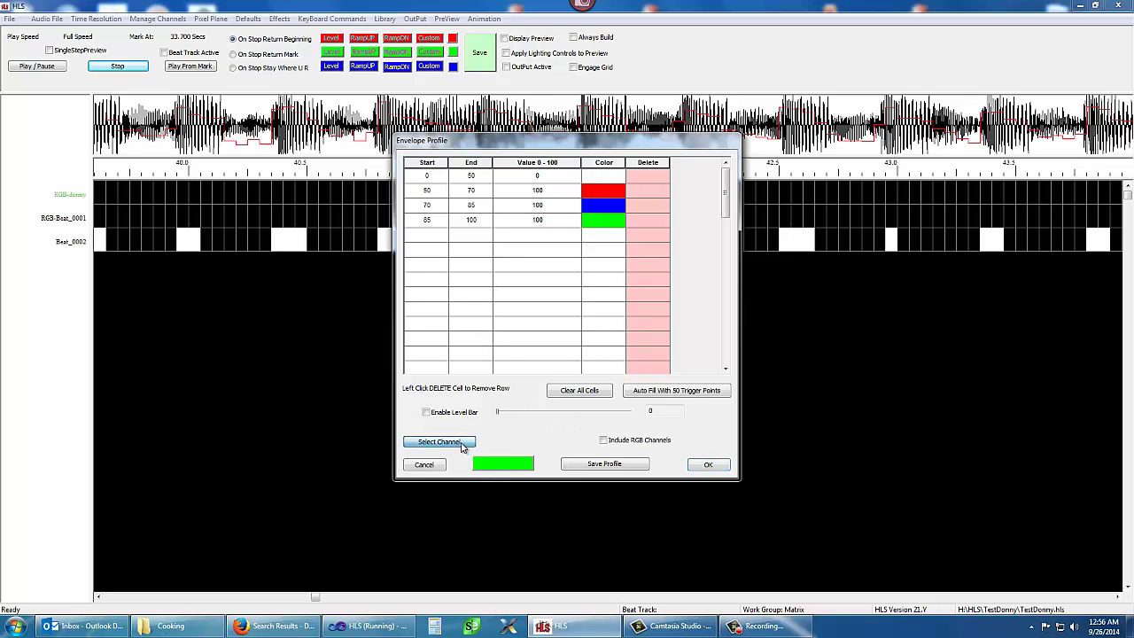
# - Choose Beat_0001 as the target channel with RGB channels included
pyautogui.click(461, 443)
pyautogui.click(524, 455)
pyautogui.click(604, 443)
pyautogui.click(458, 446)
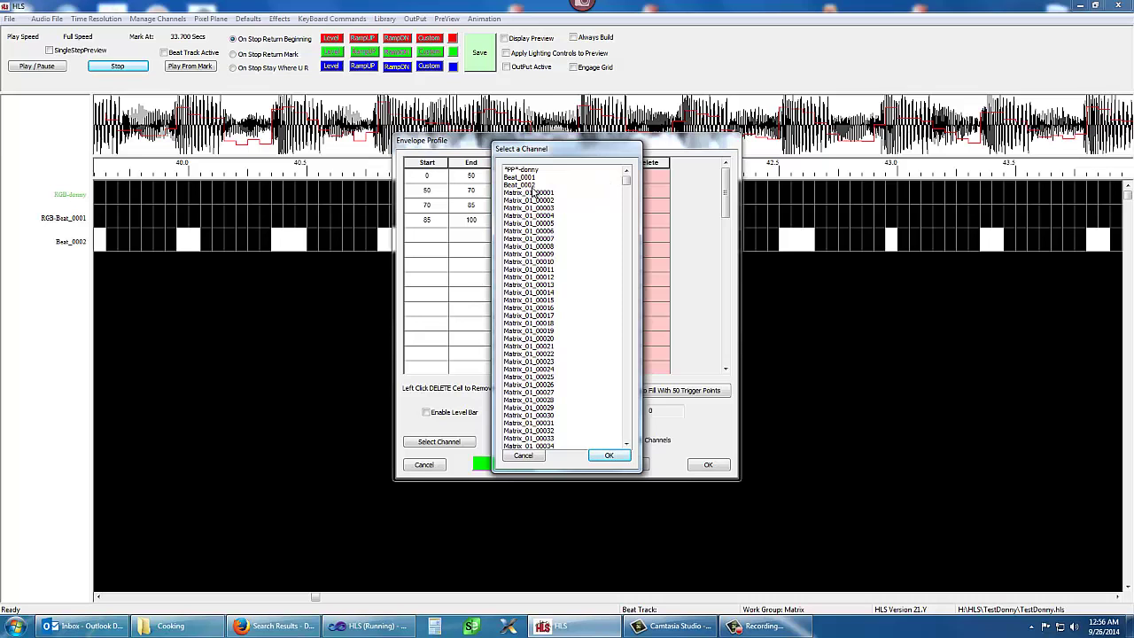
pyautogui.click(534, 178)
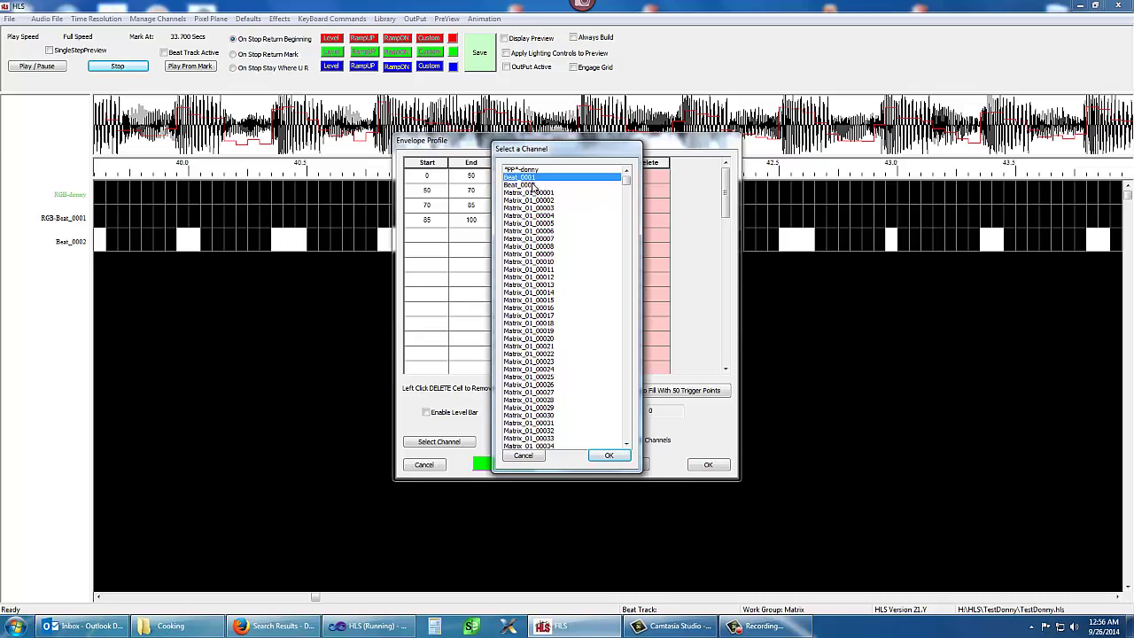
pyautogui.click(608, 455)
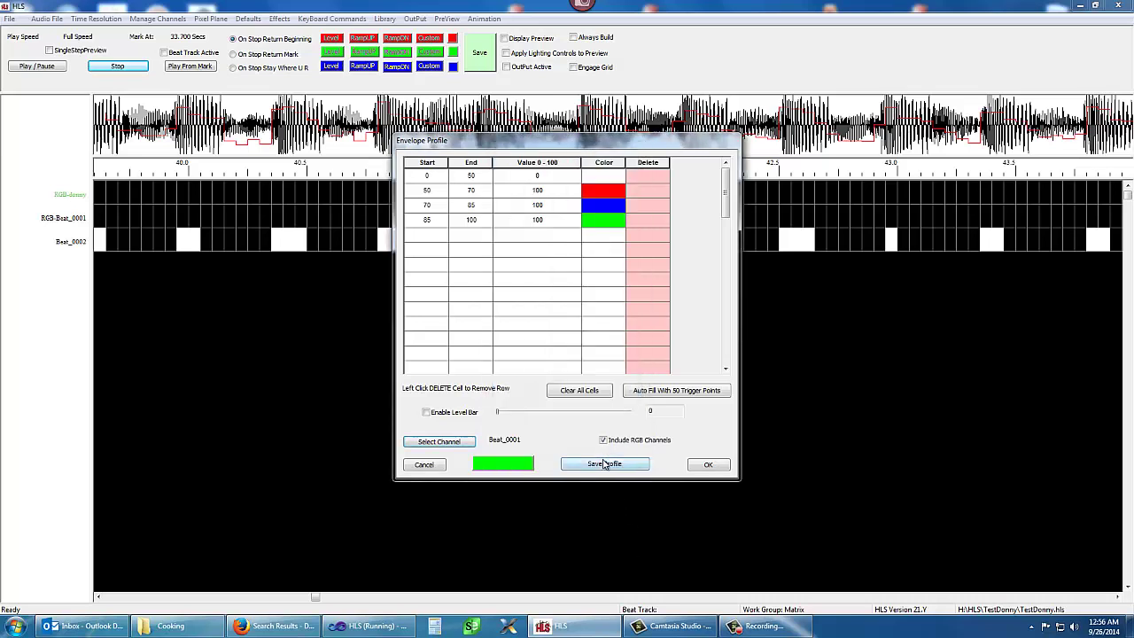
# - Apply the envelope profile, confirm replacing Beat_0001's effects, and review the timeline
pyautogui.click(707, 464)
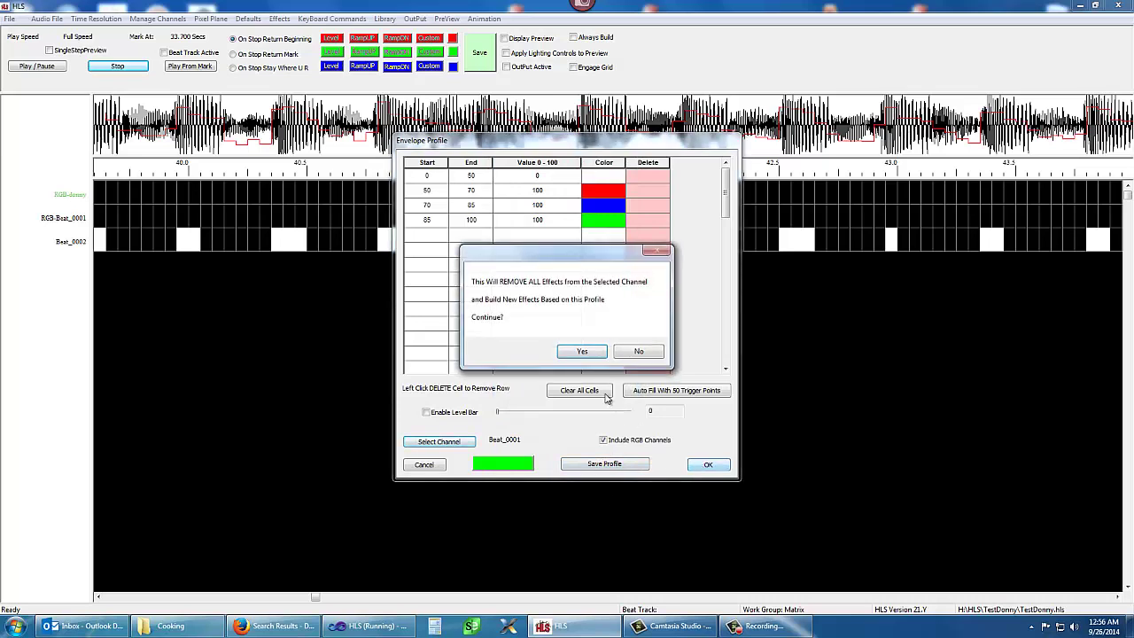
pyautogui.click(587, 355)
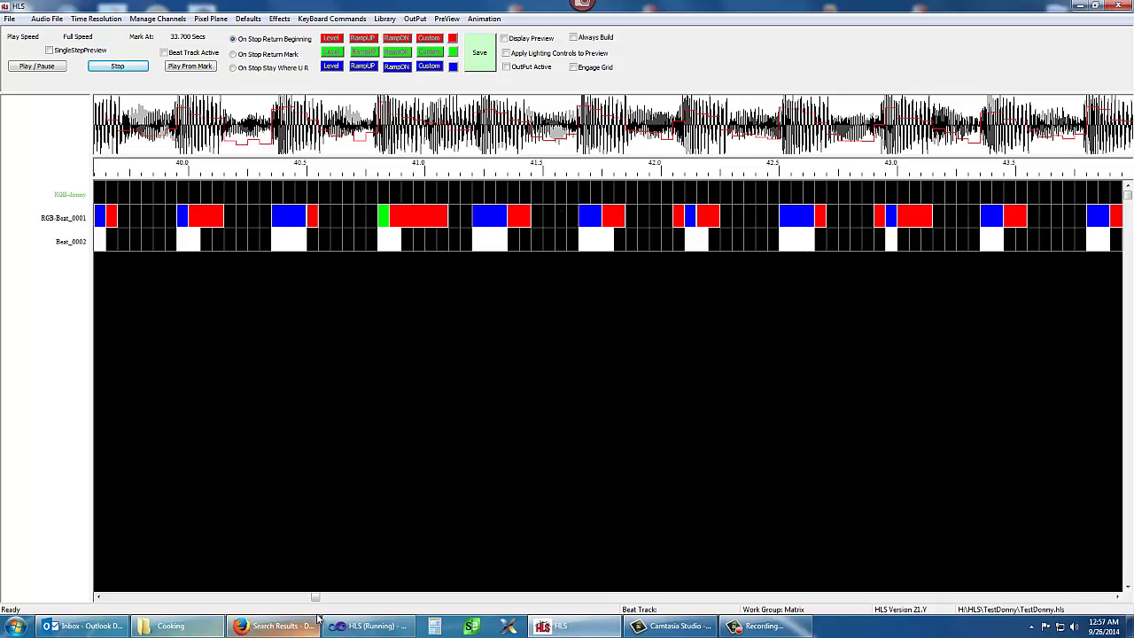
pyautogui.moveTo(320, 598); pyautogui.dragTo(107, 600)
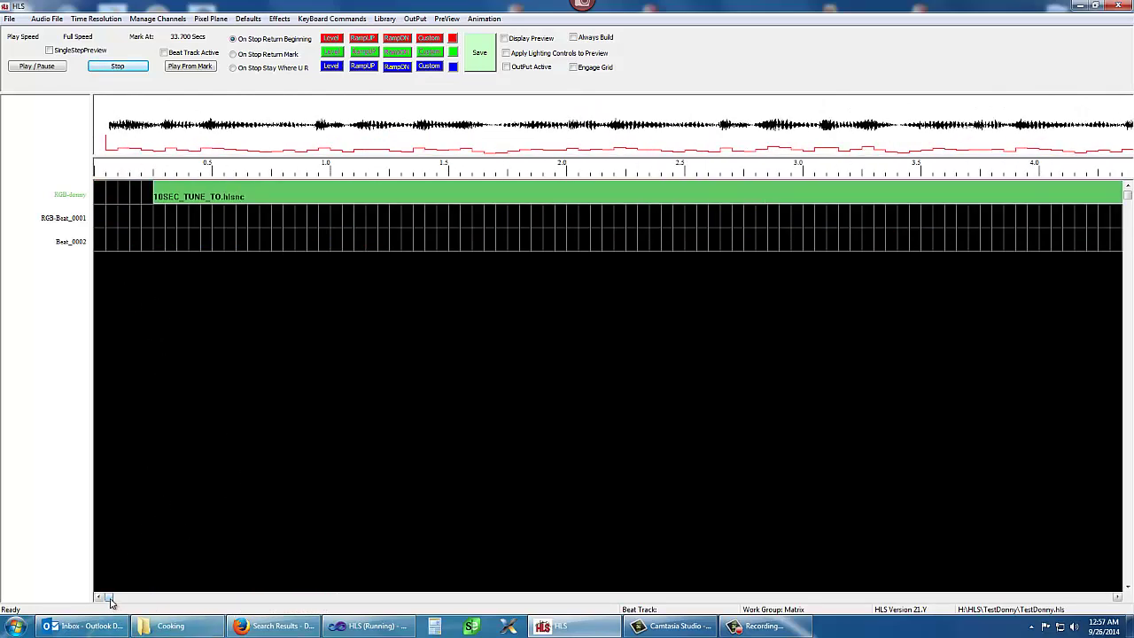
pyautogui.moveTo(111, 597); pyautogui.dragTo(314, 630)
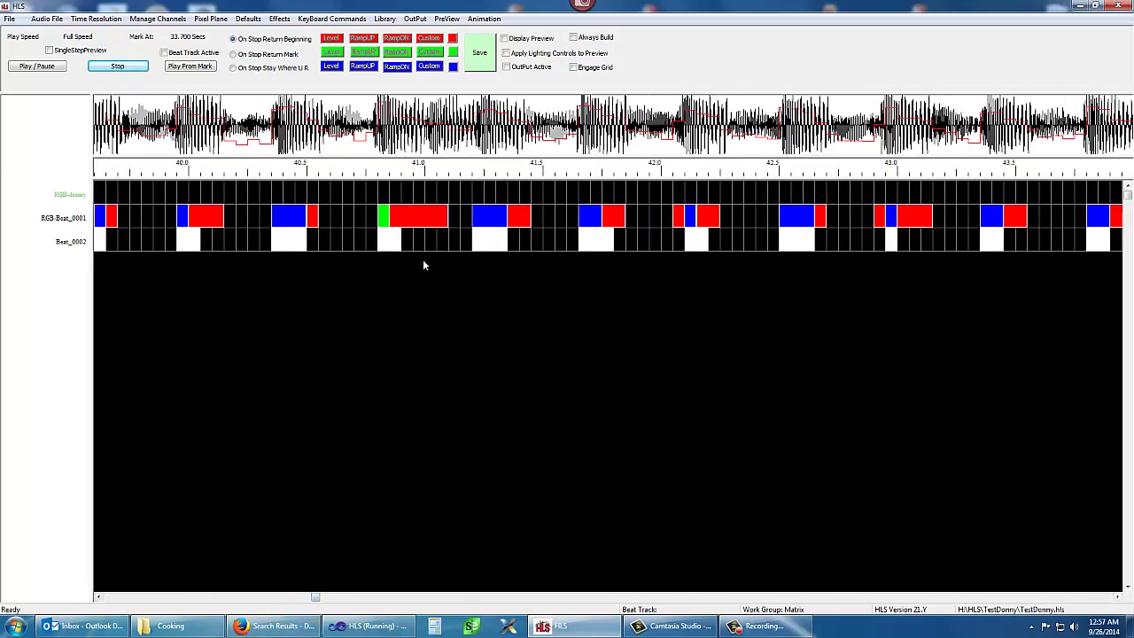